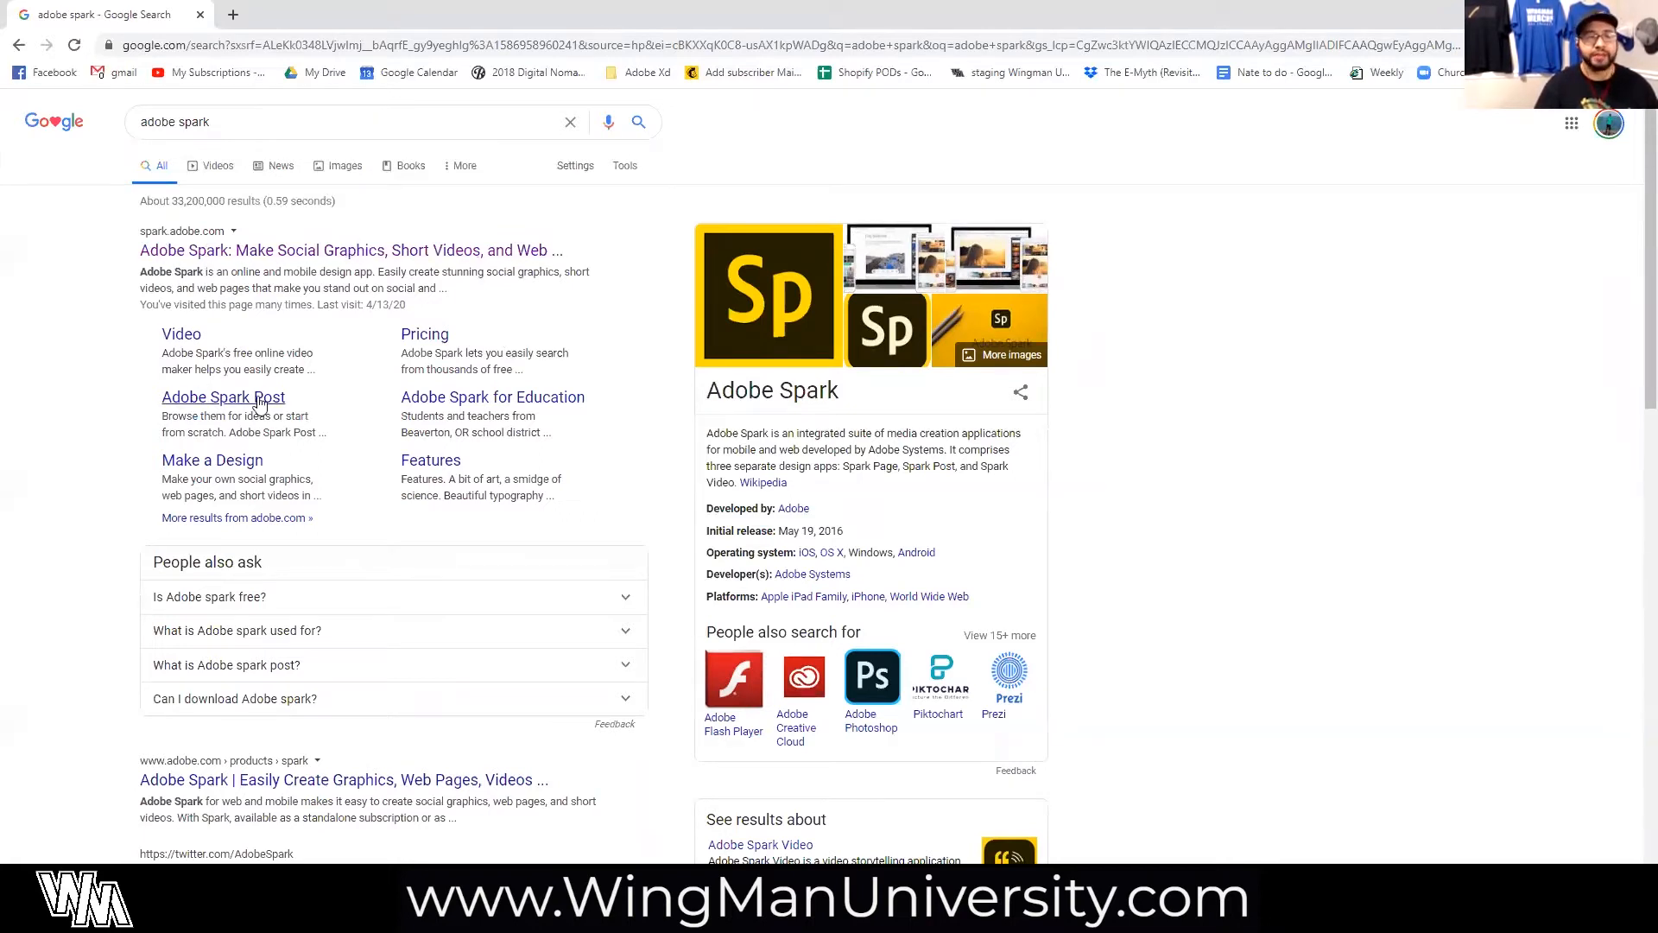
Open the Adobe Spark website from the search results and sign in with the Google account.
left_click(309, 256)
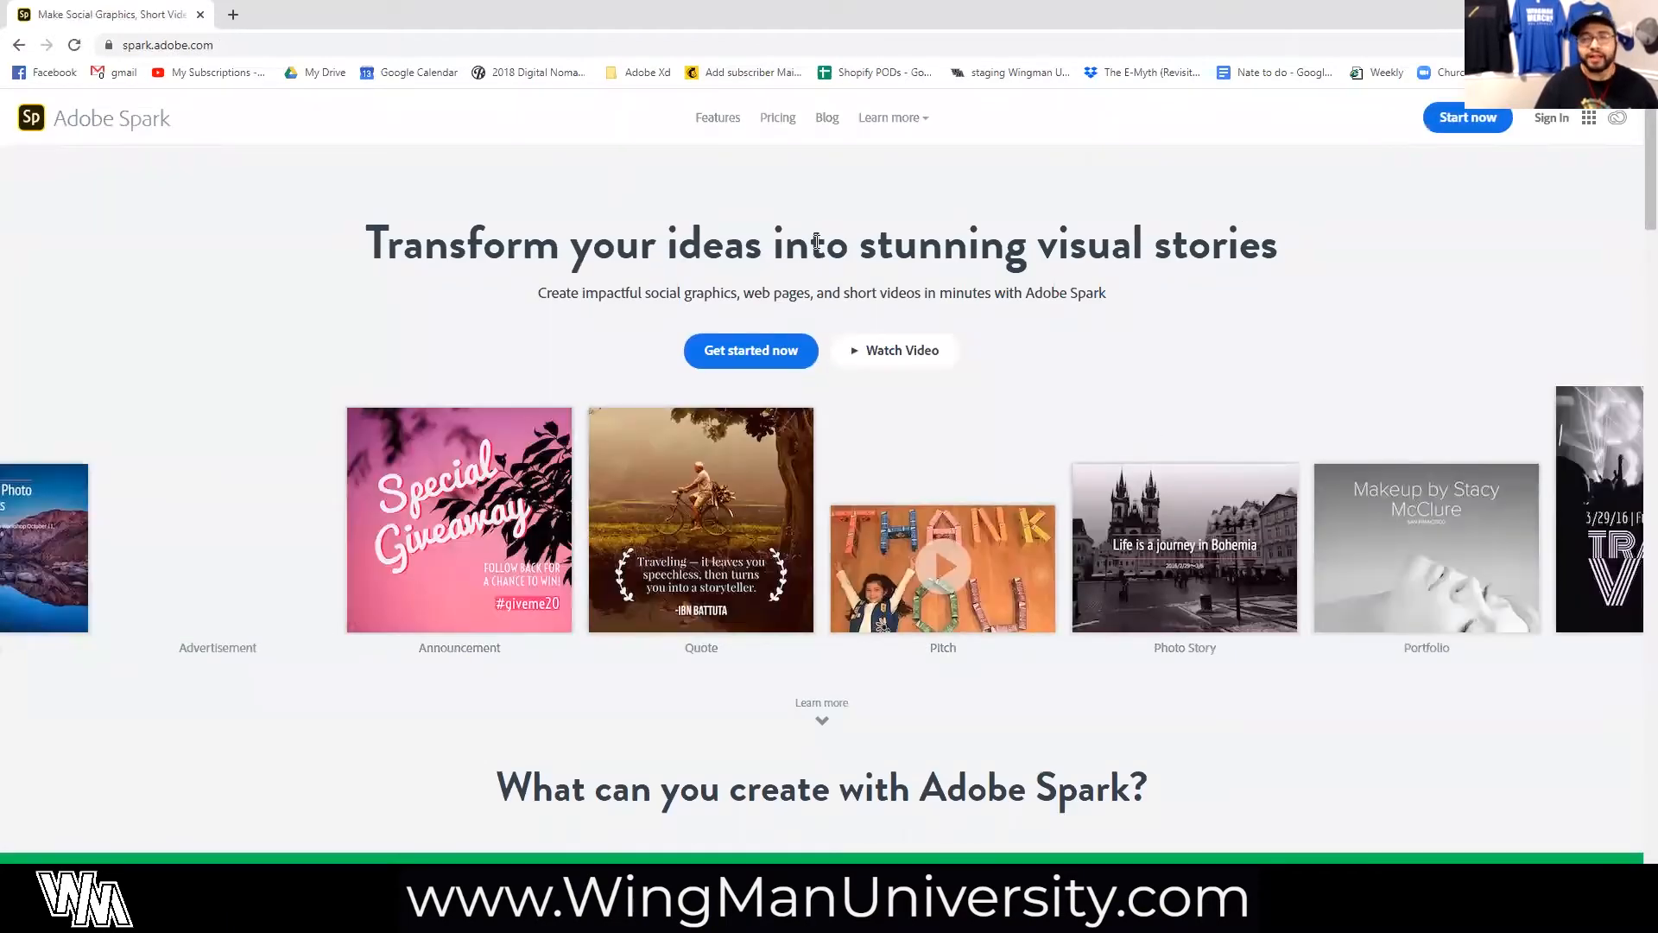
scroll(820, 570, "down", 1)
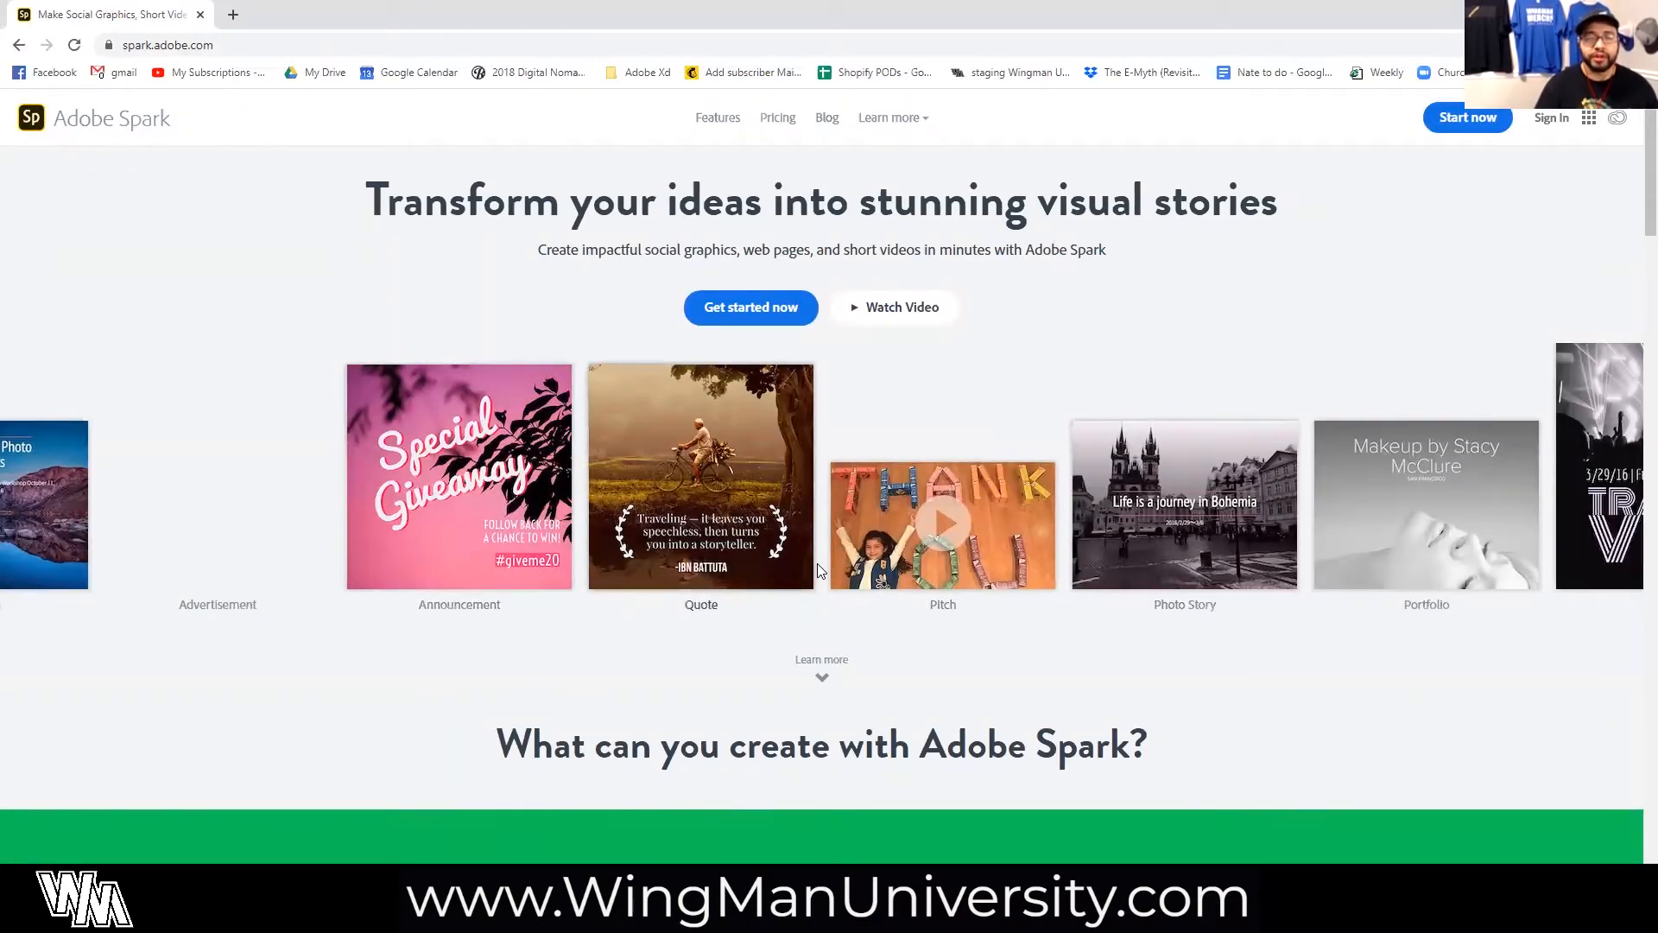
scroll(818, 570, "down", 15)
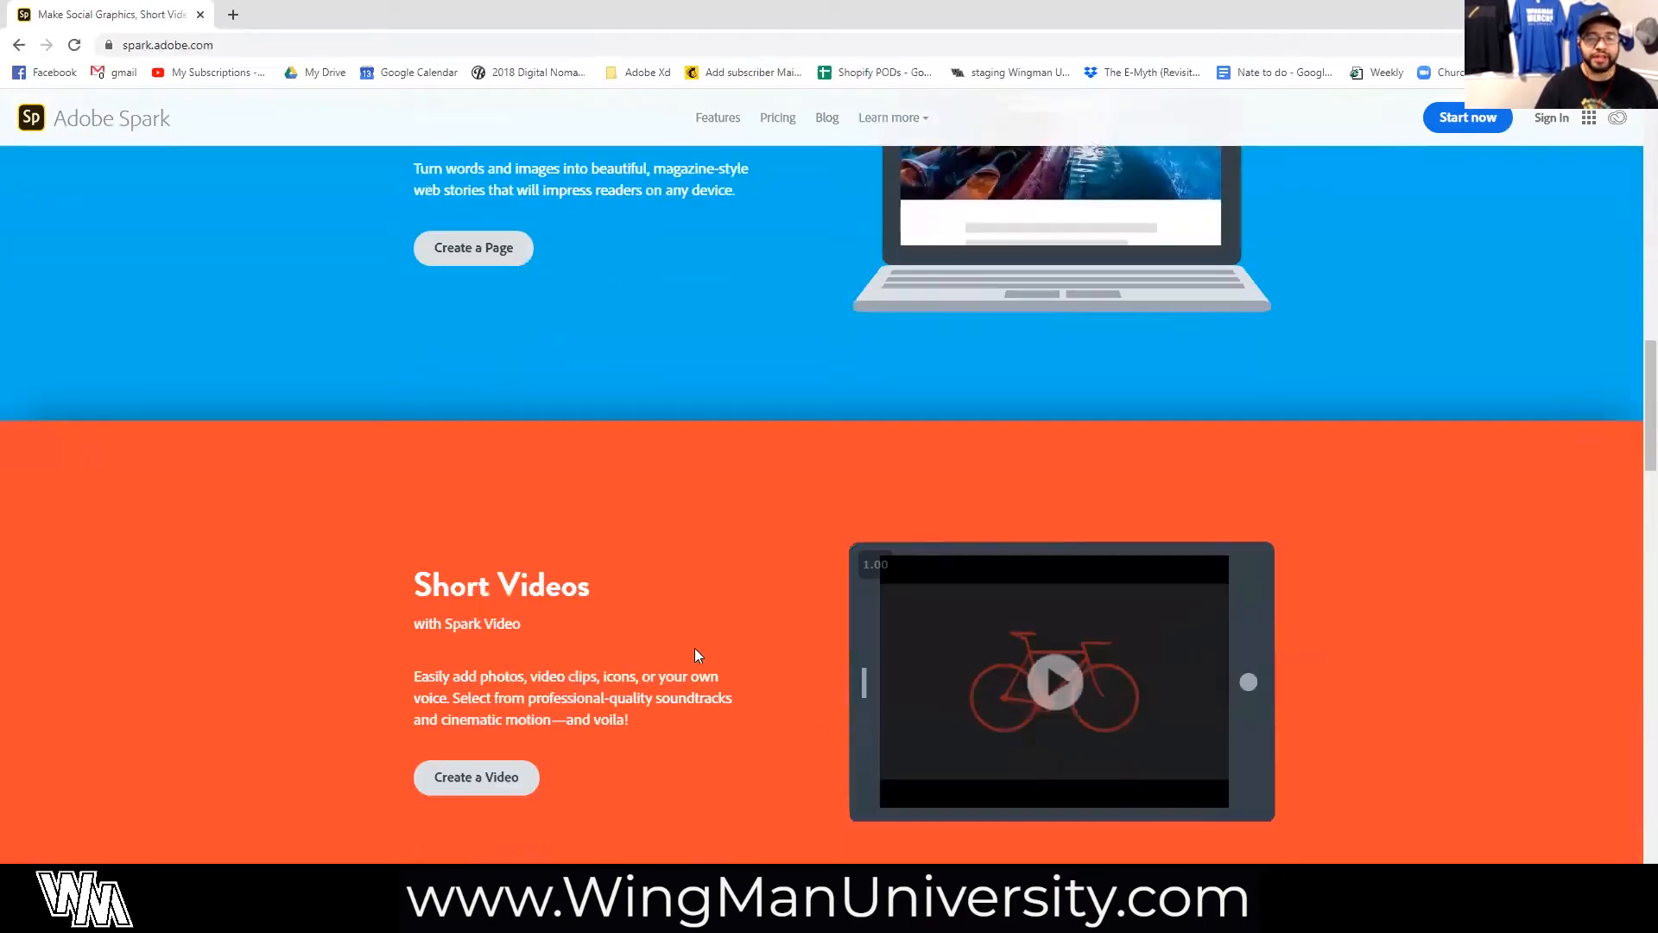
scroll(695, 649, "up", 15)
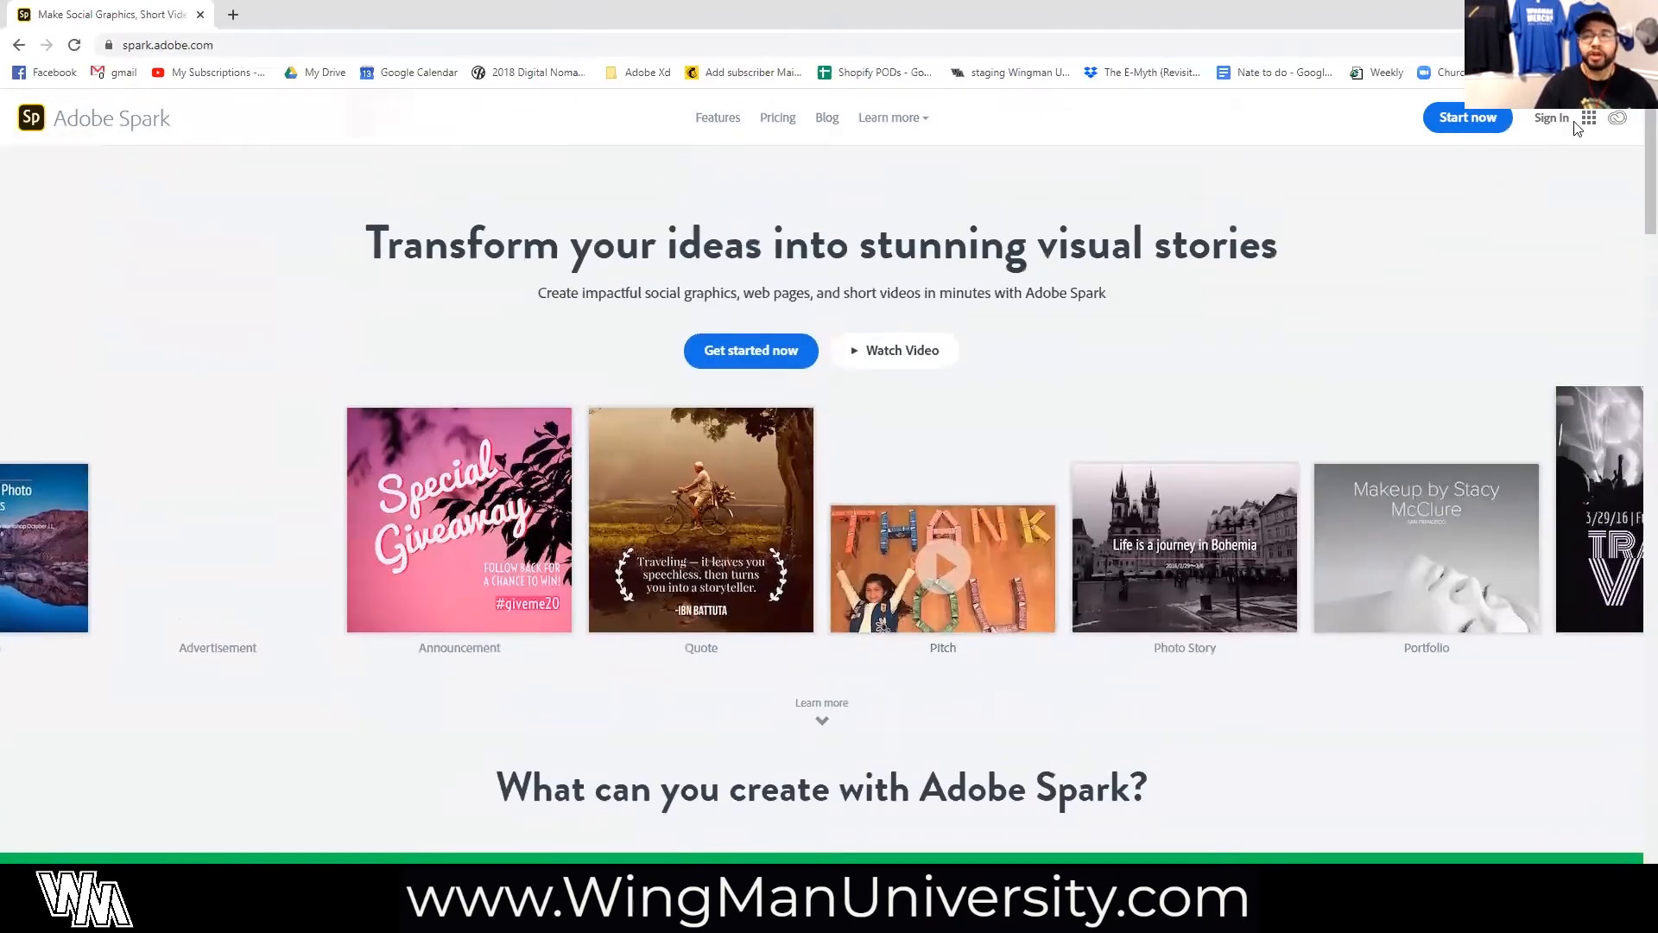
left_click(1468, 119)
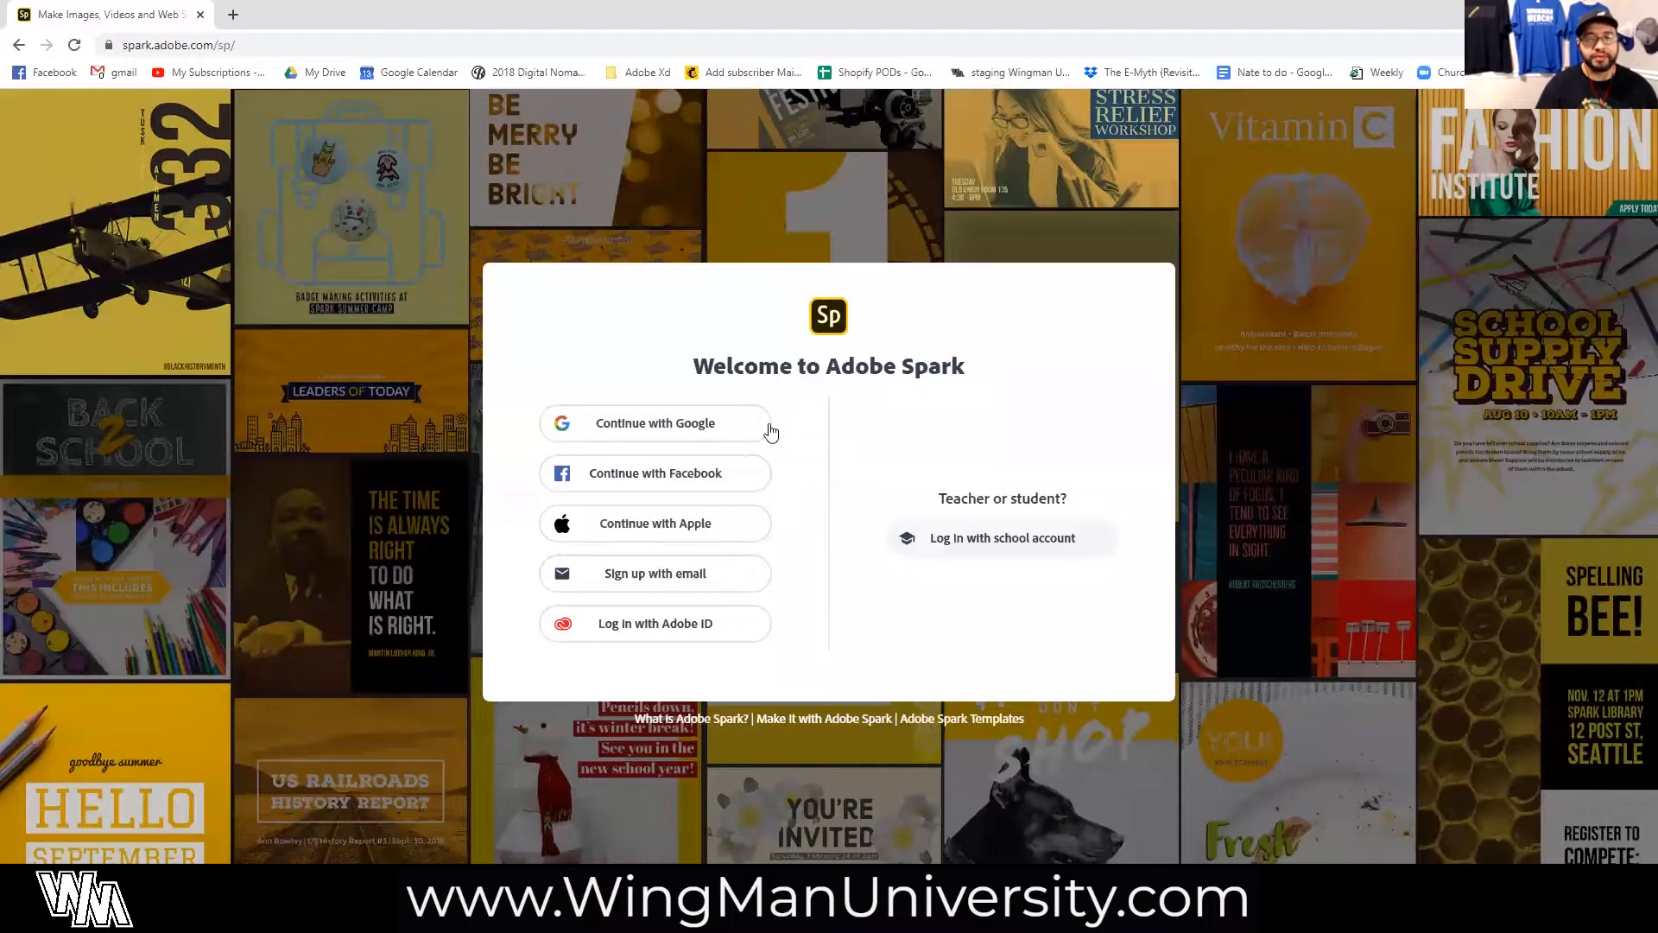
left_click(613, 429)
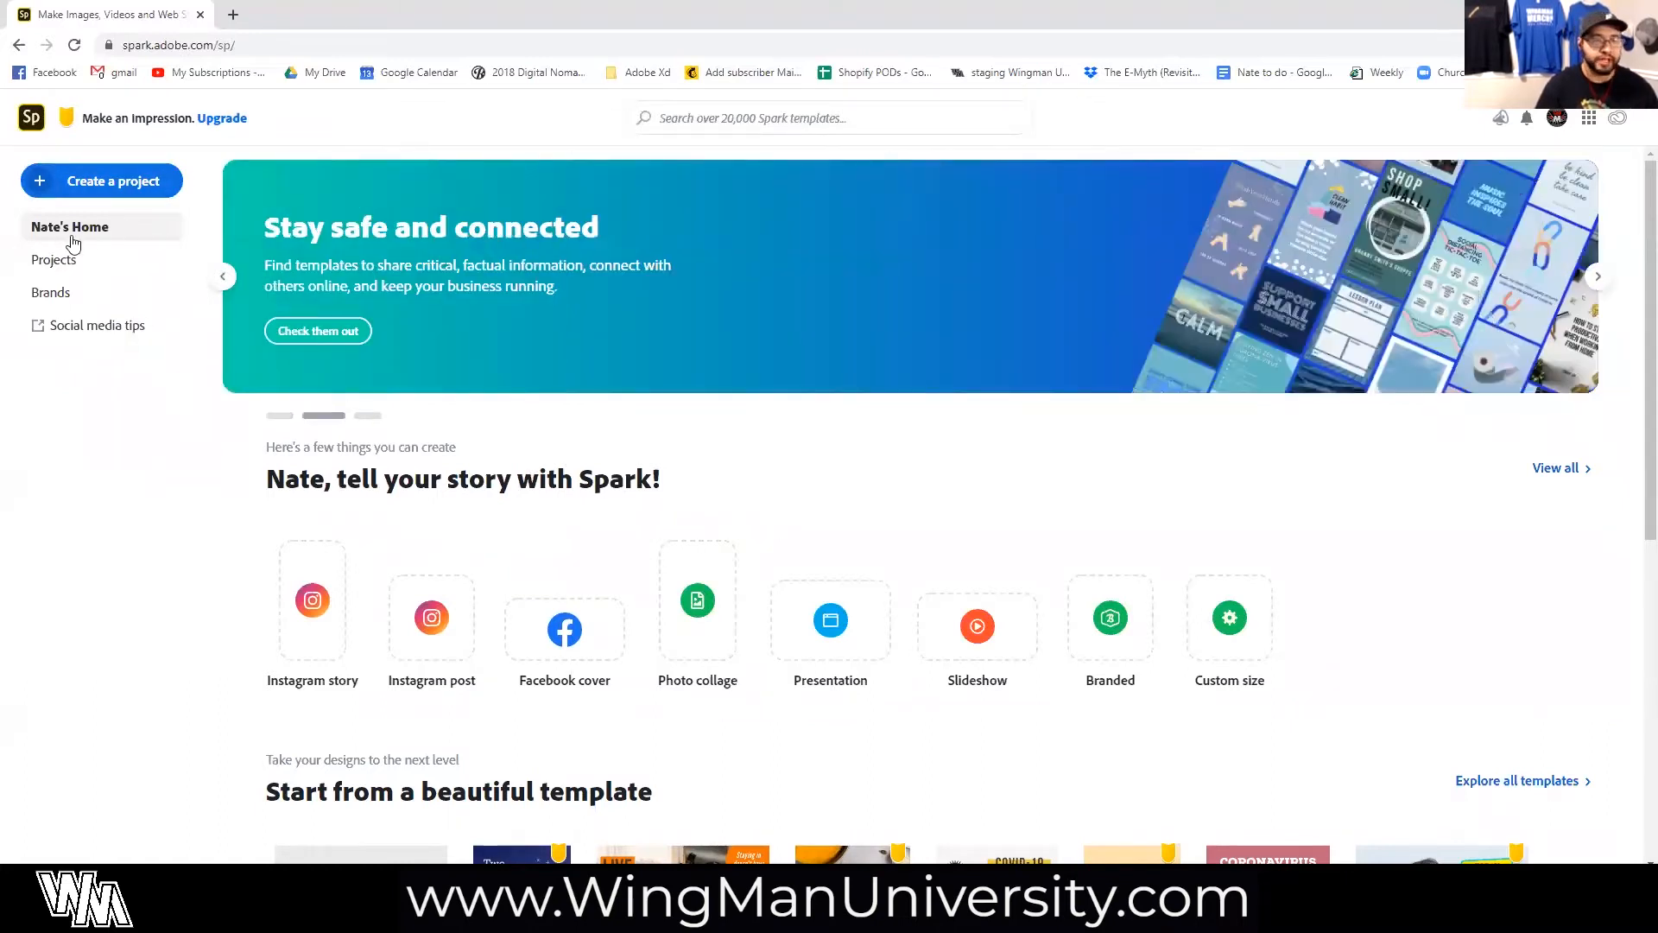
Create a custom size graphic project 4500 px wide and 5400 px high.
scroll(824, 670, "down", 7)
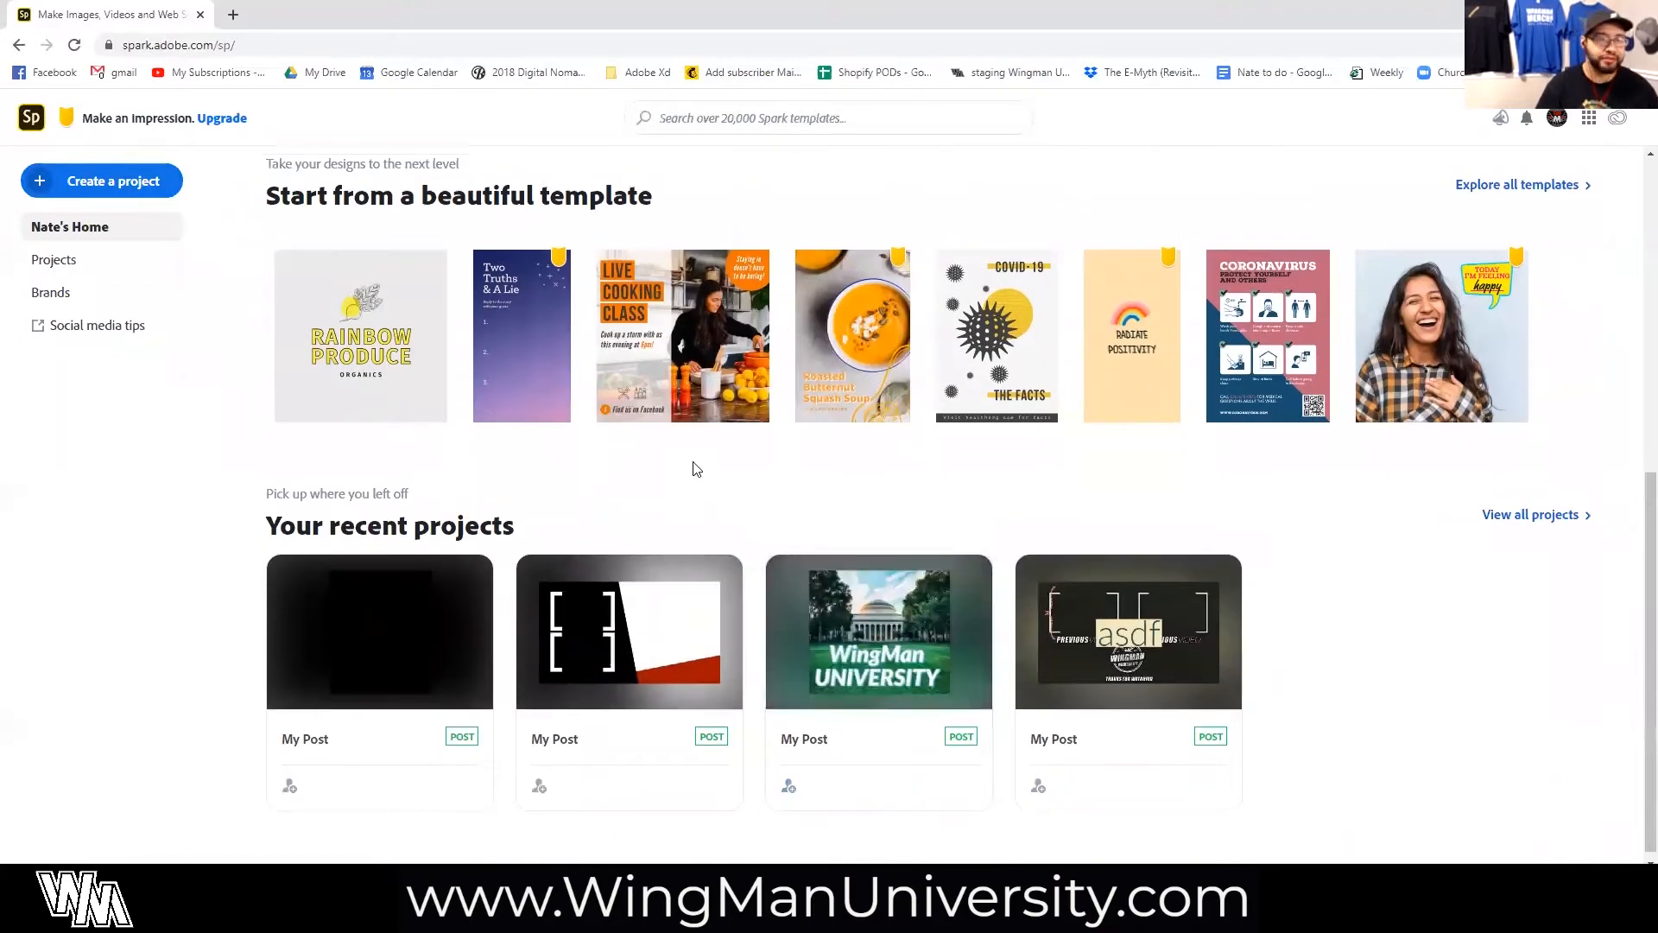
scroll(696, 449, "up", 7)
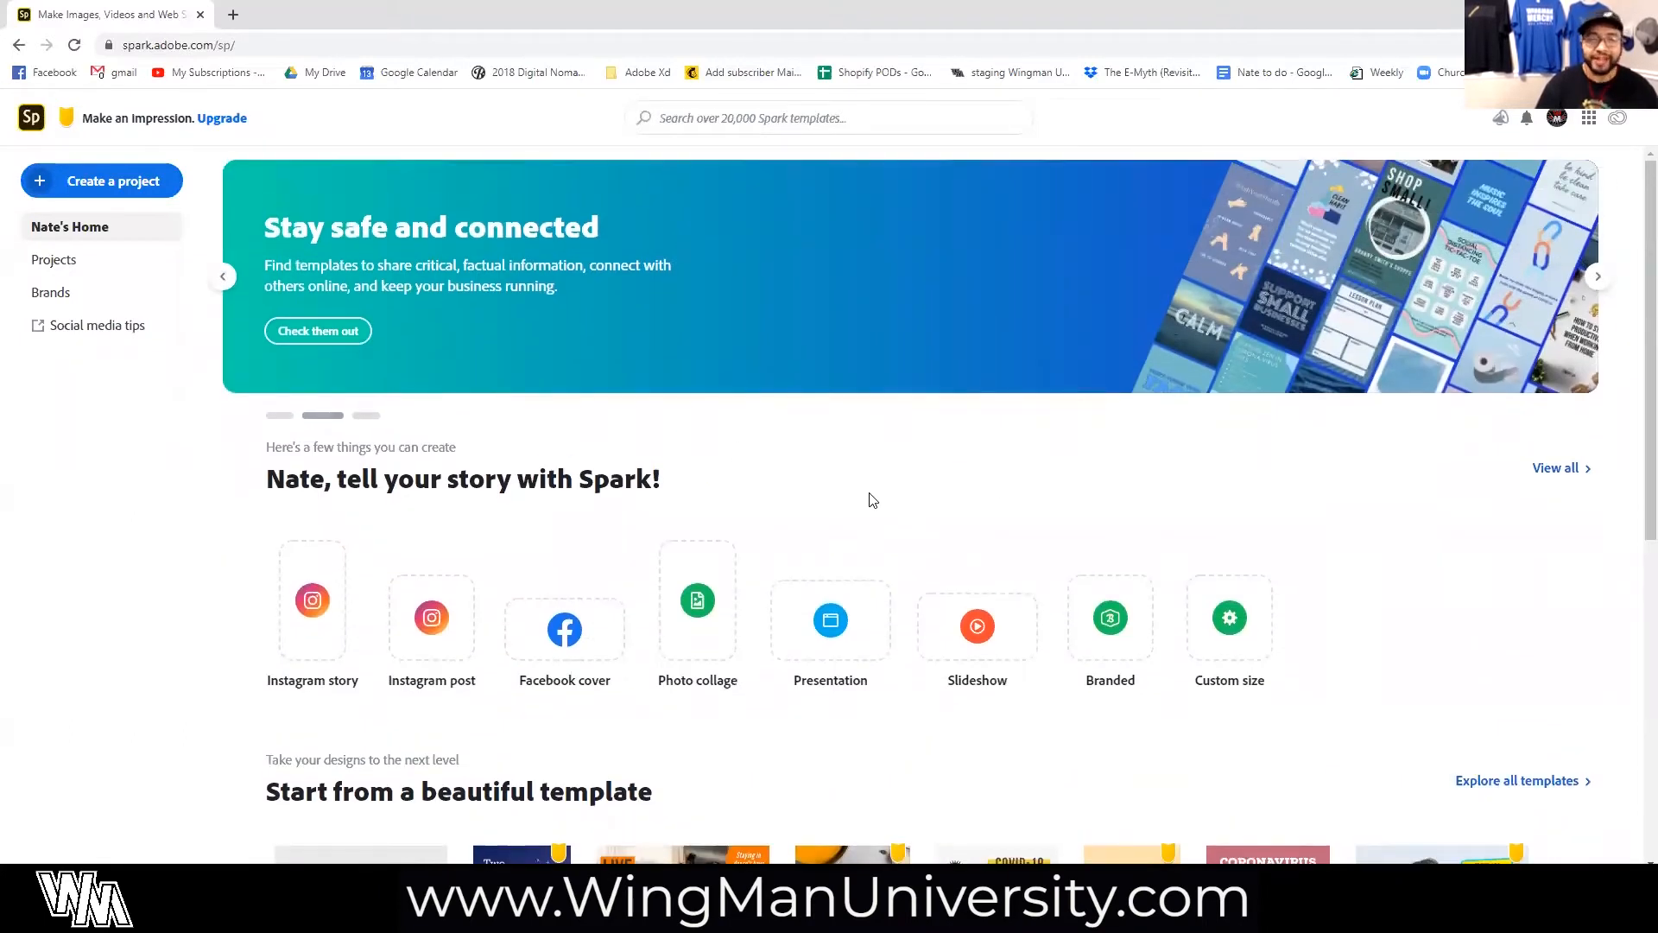
left_click(131, 191)
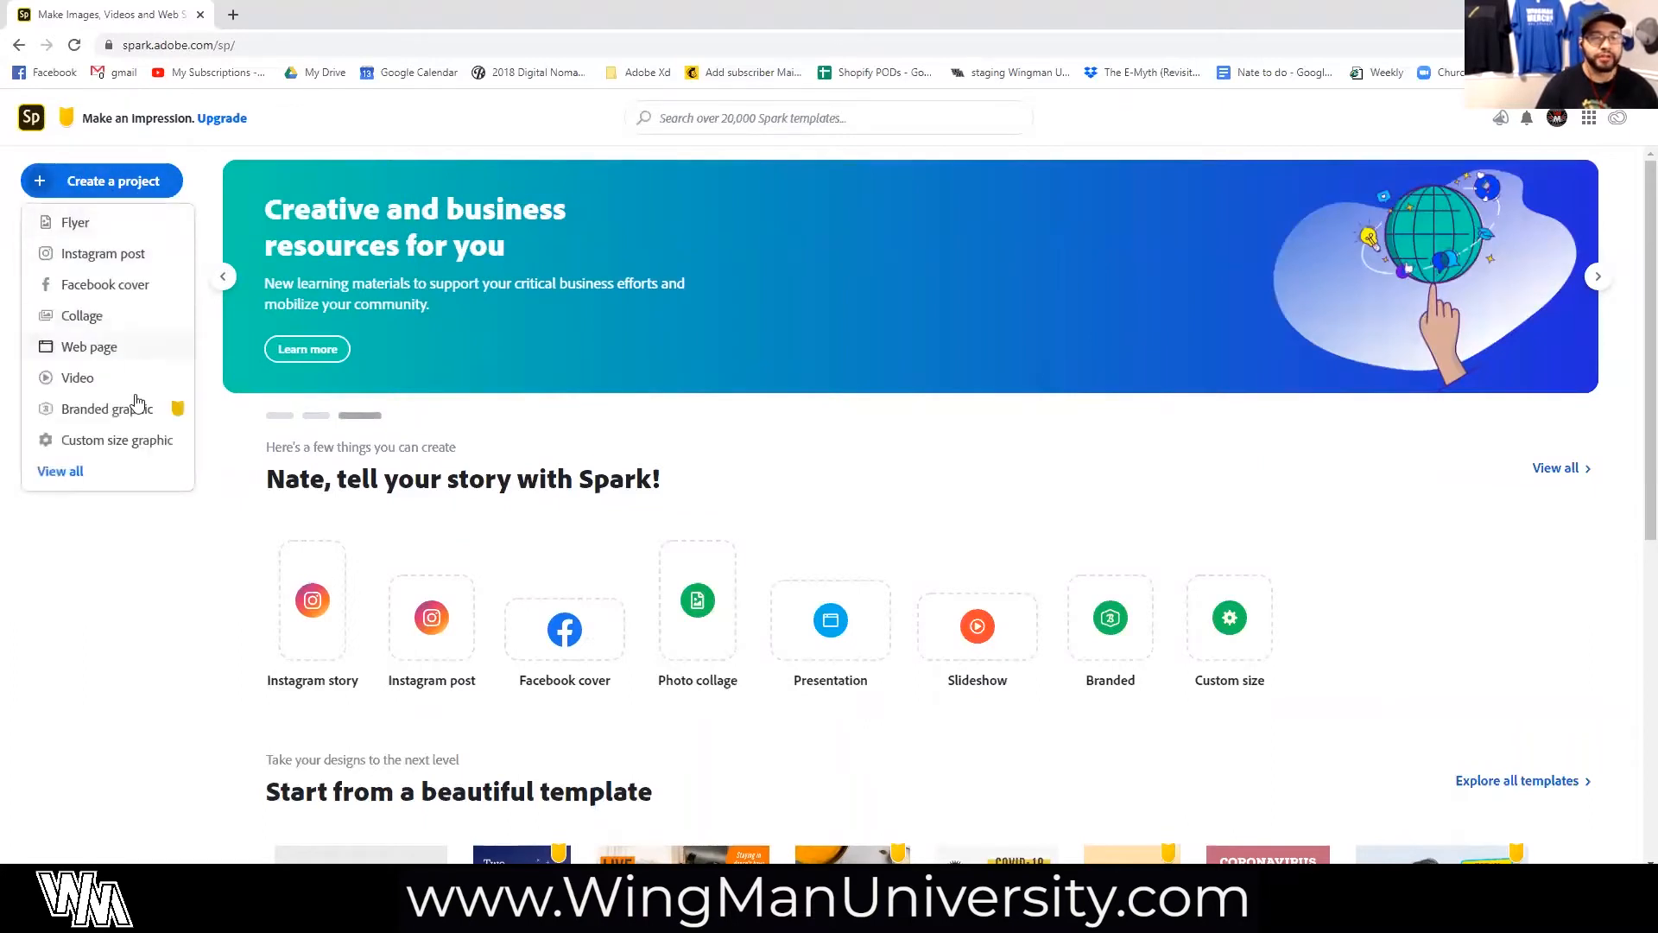
left_click(114, 442)
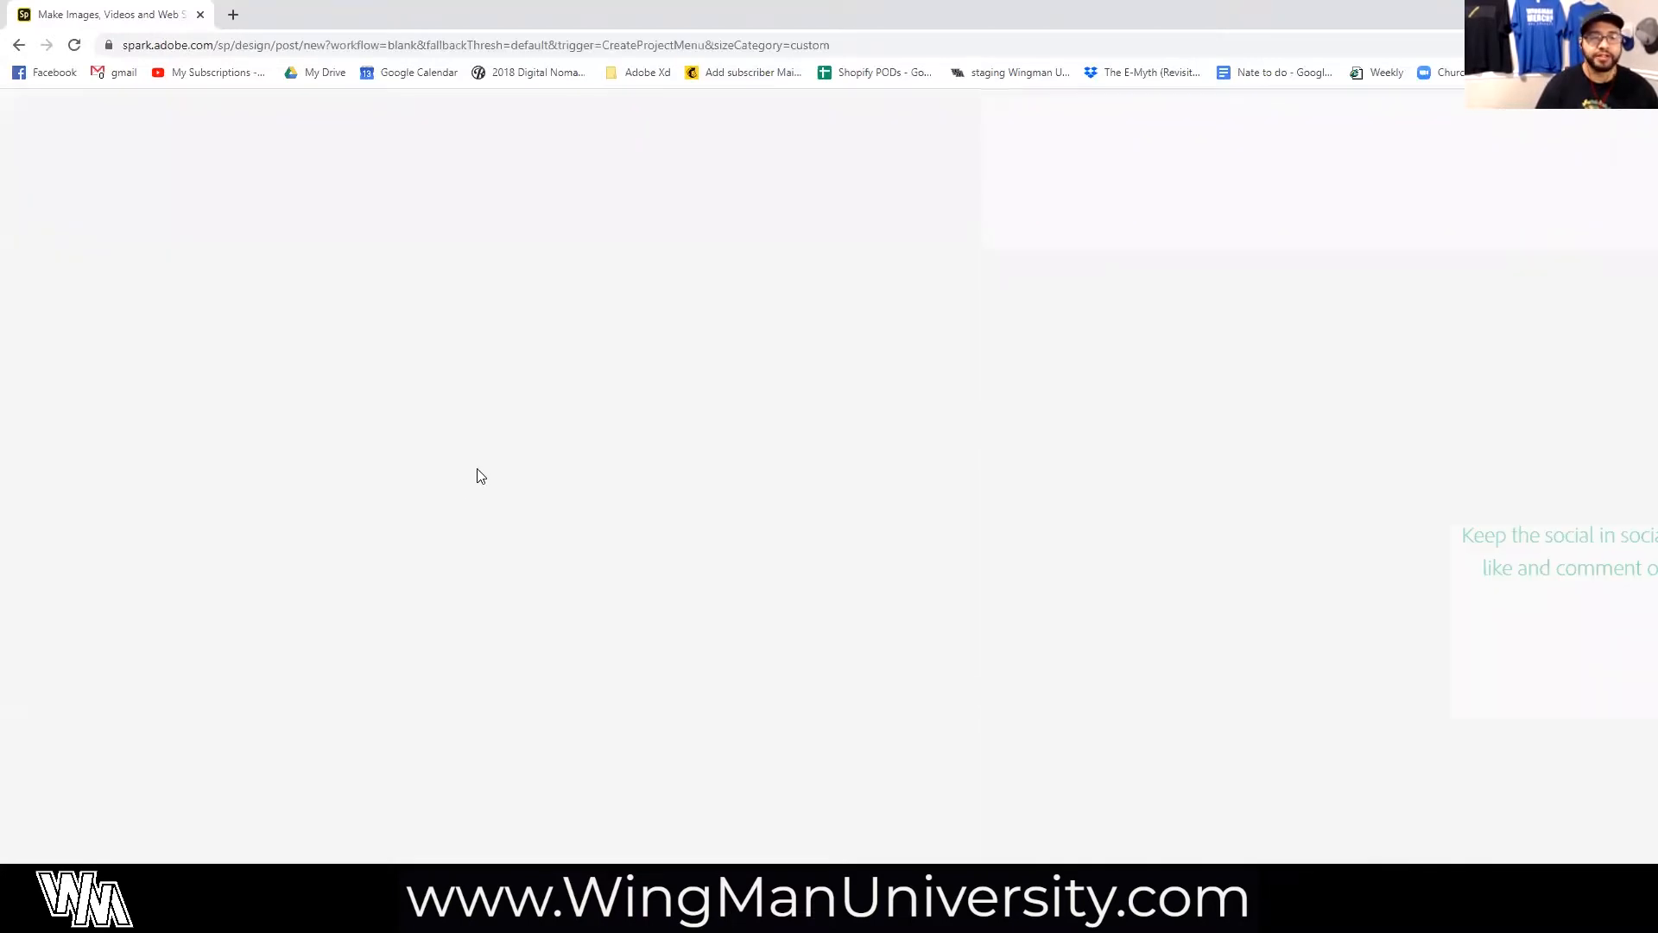
left_click(604, 539)
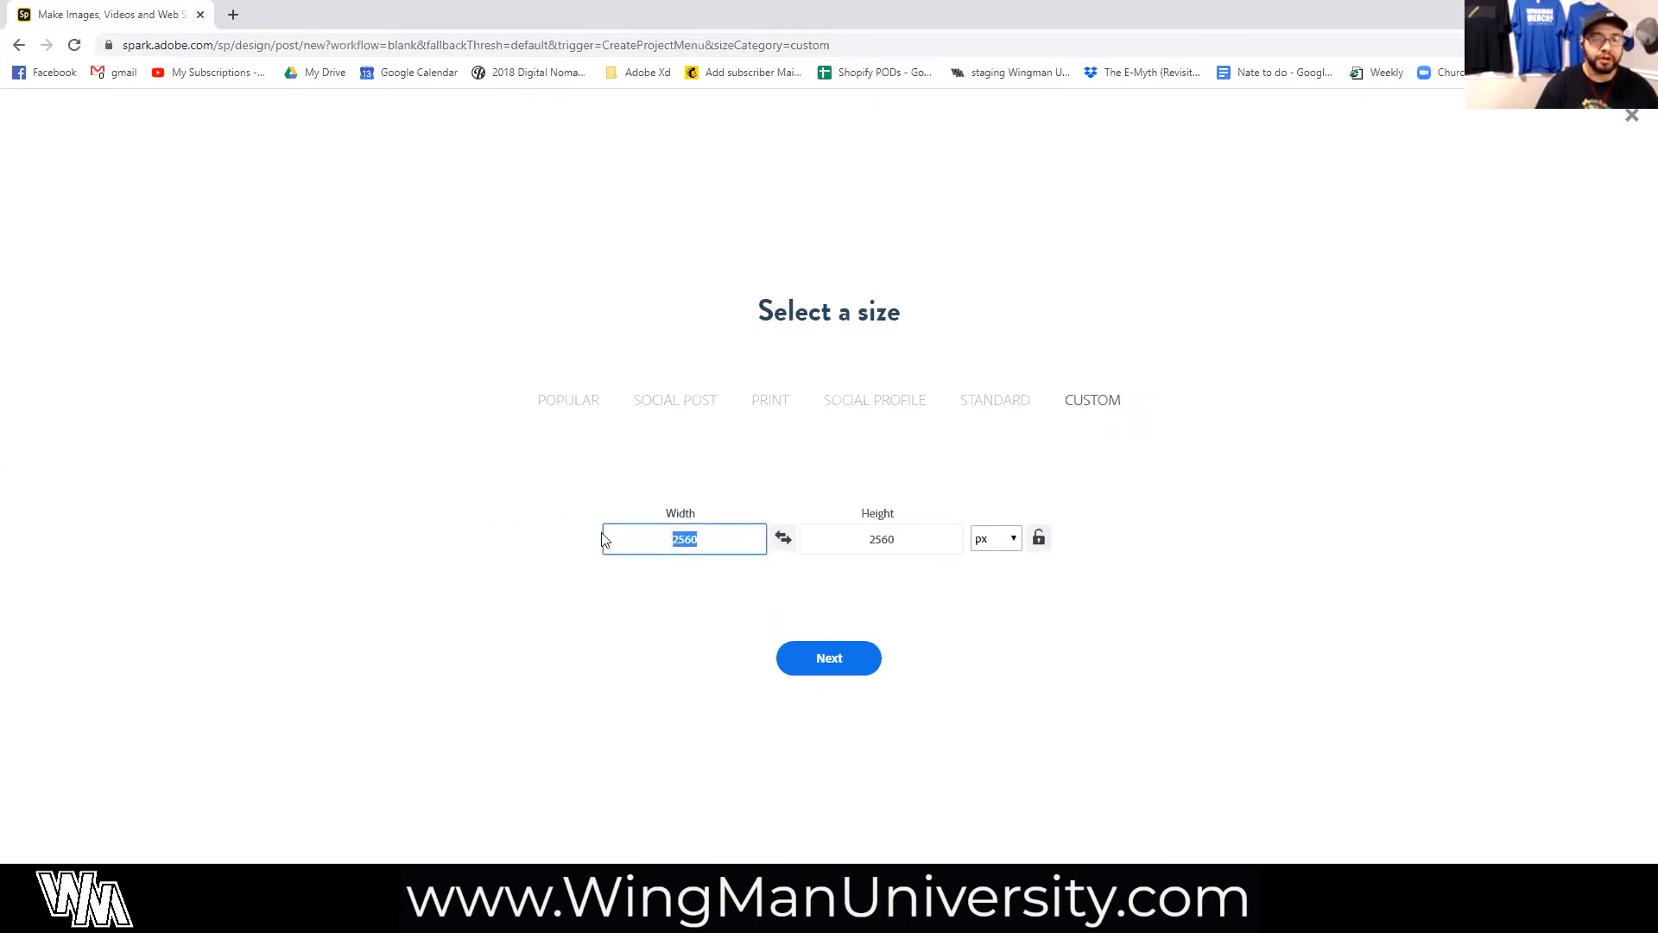
type("4500")
key("Tab")
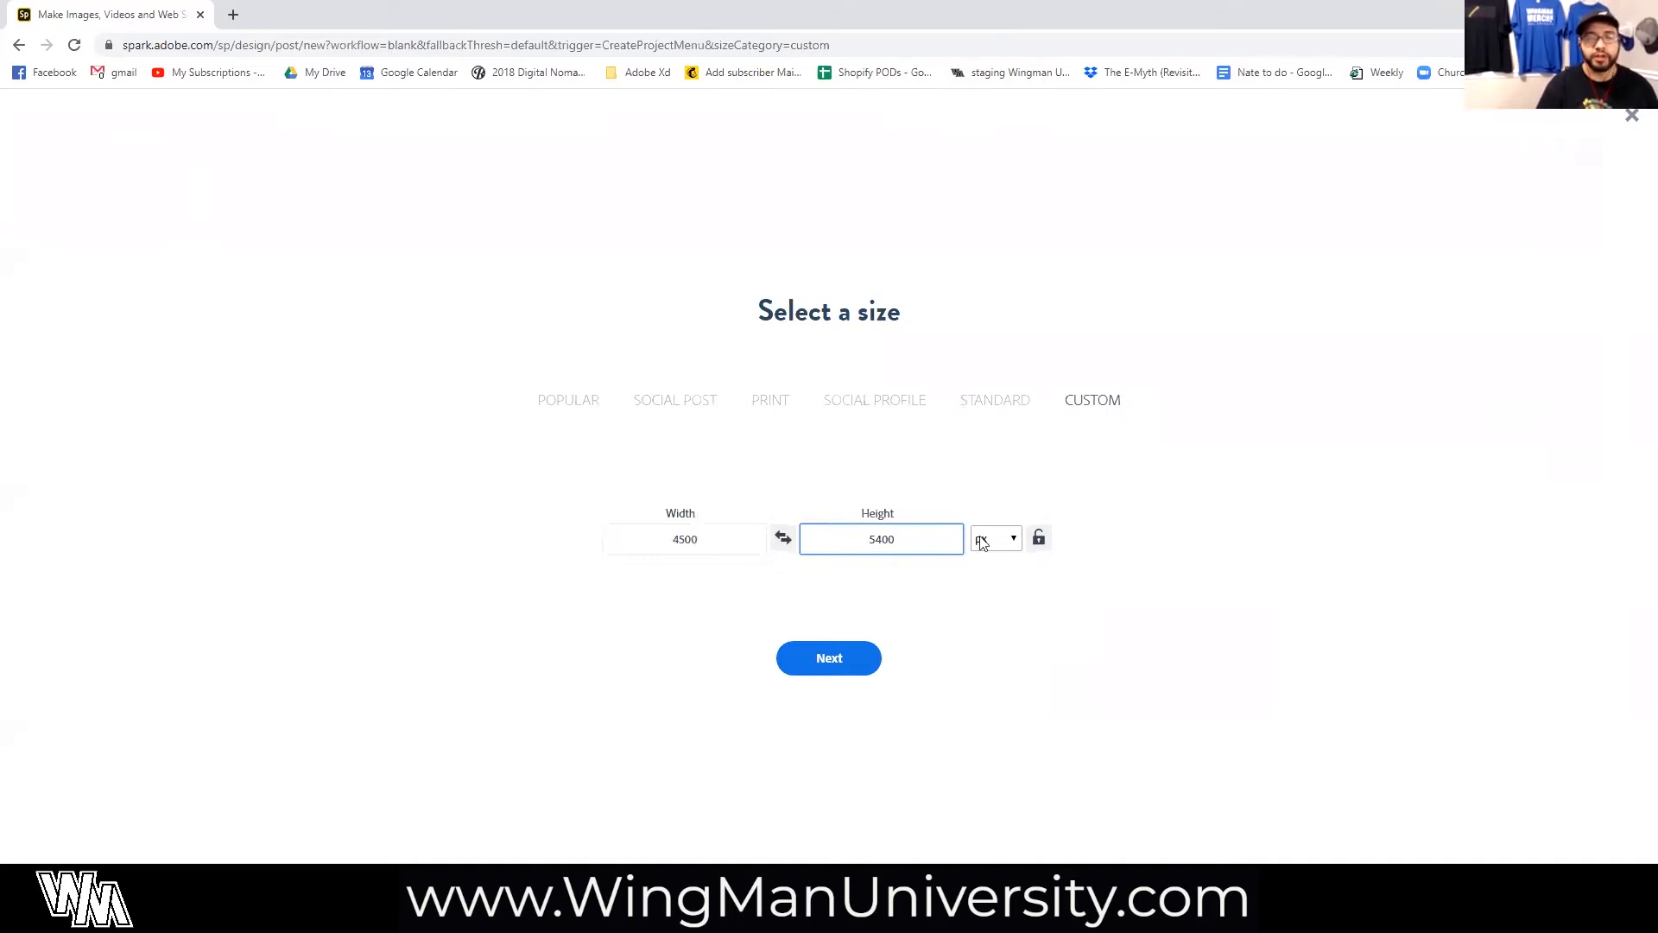
left_click(829, 658)
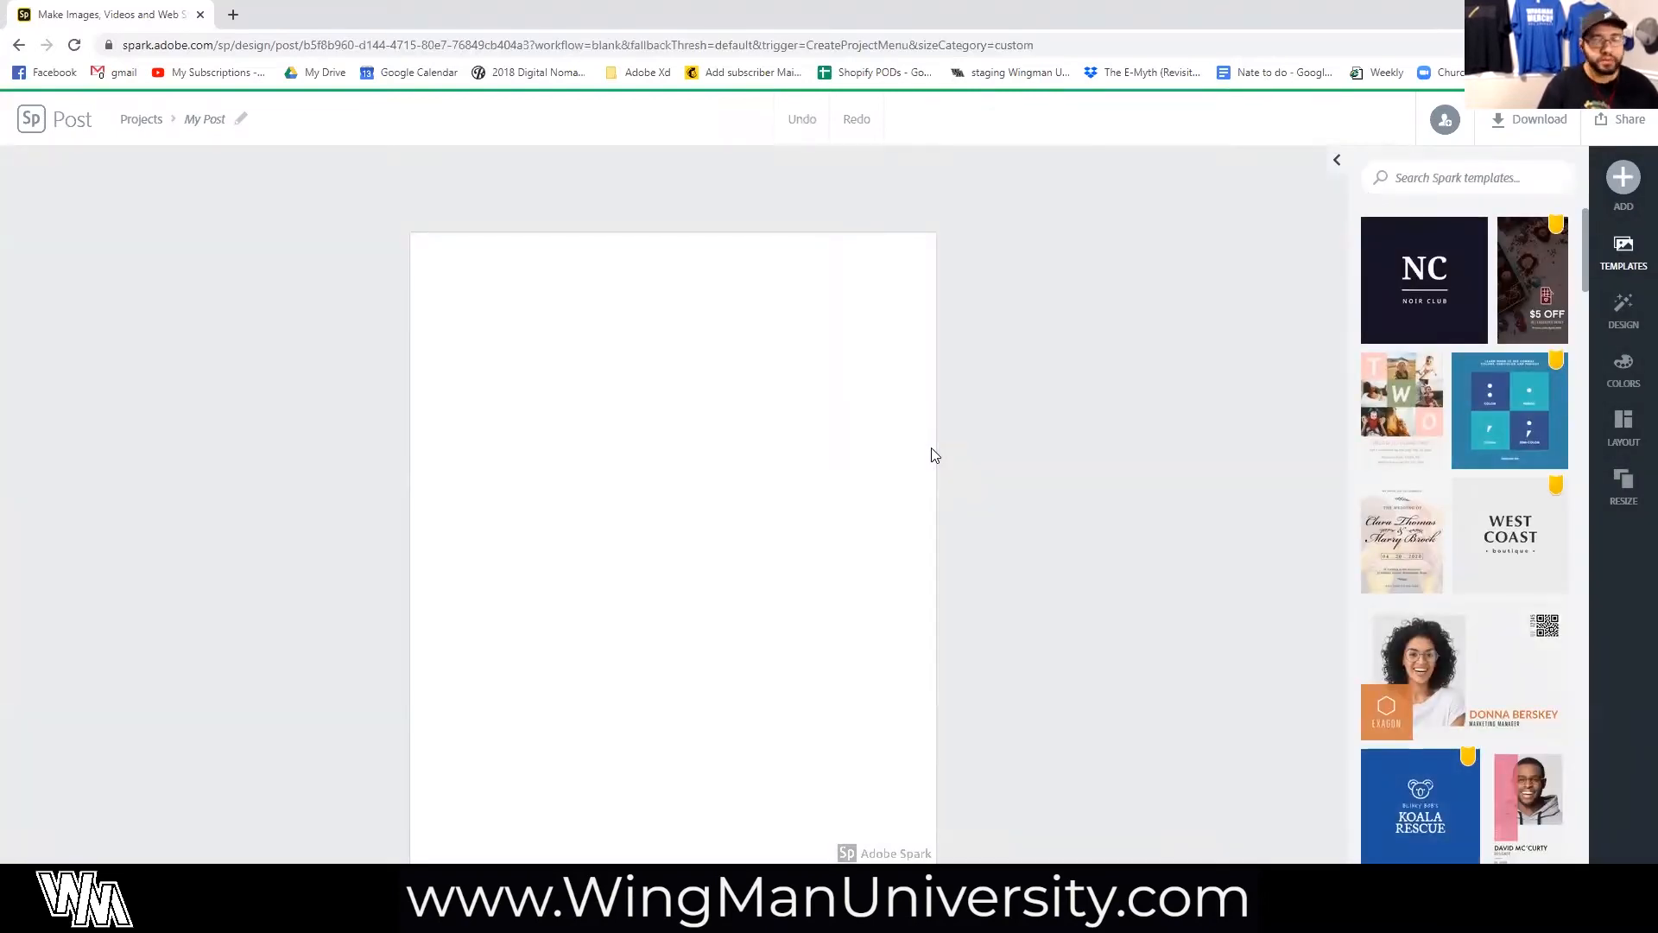
Look through the text templates and start a new text from scratch.
left_click(1623, 179)
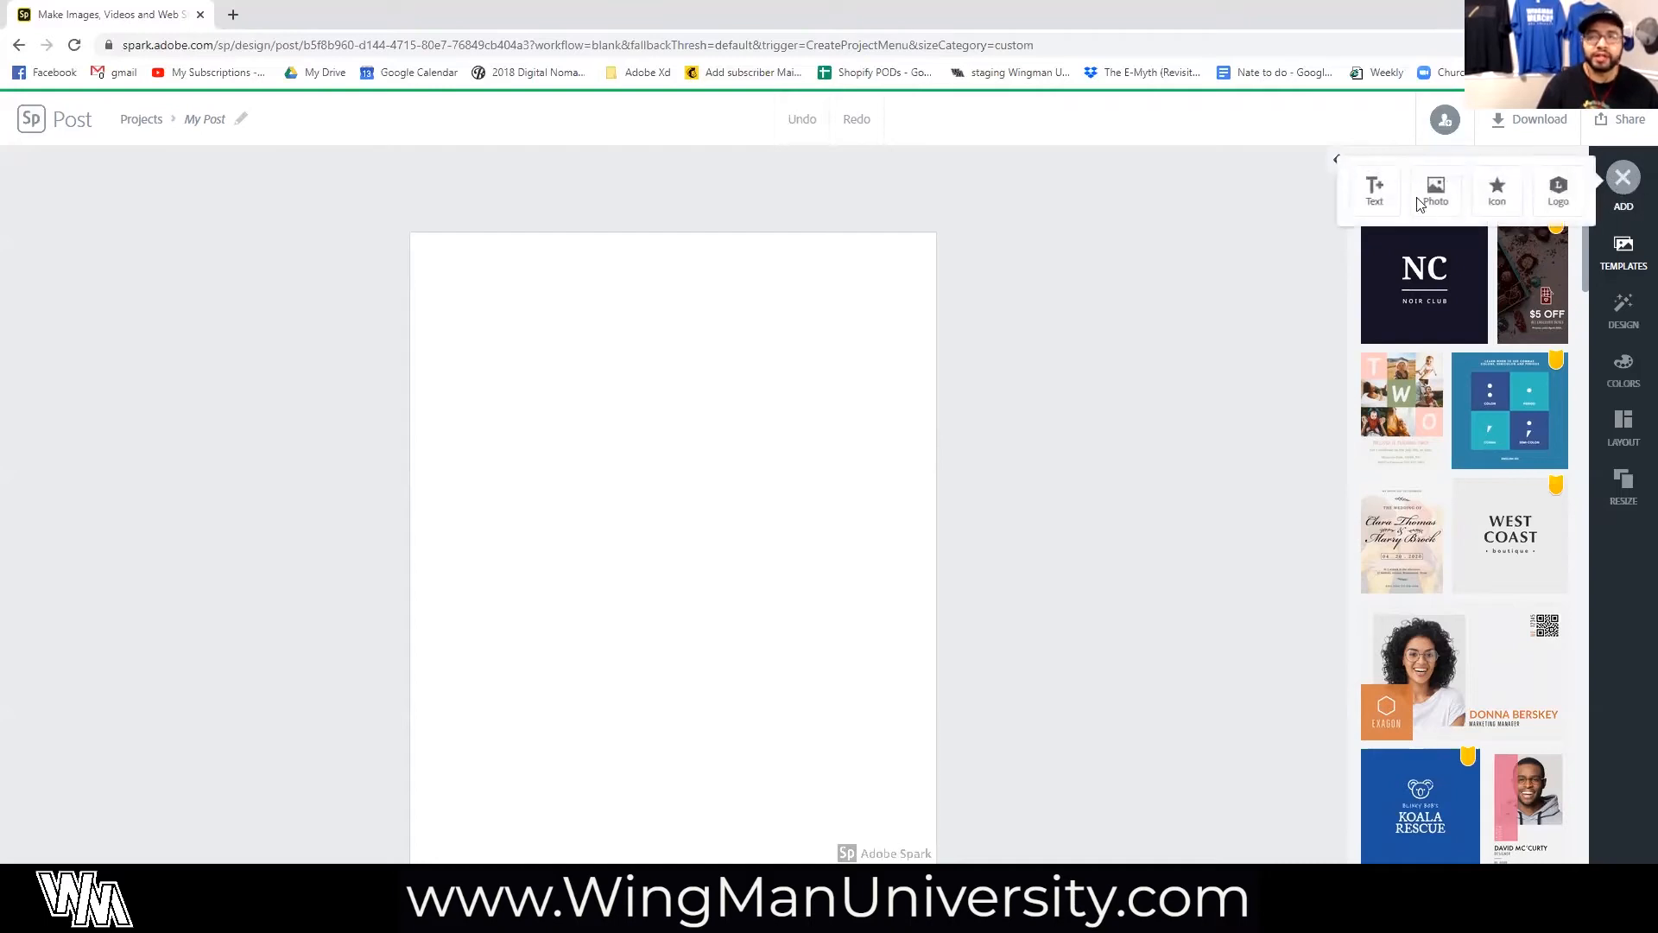
left_click(1373, 187)
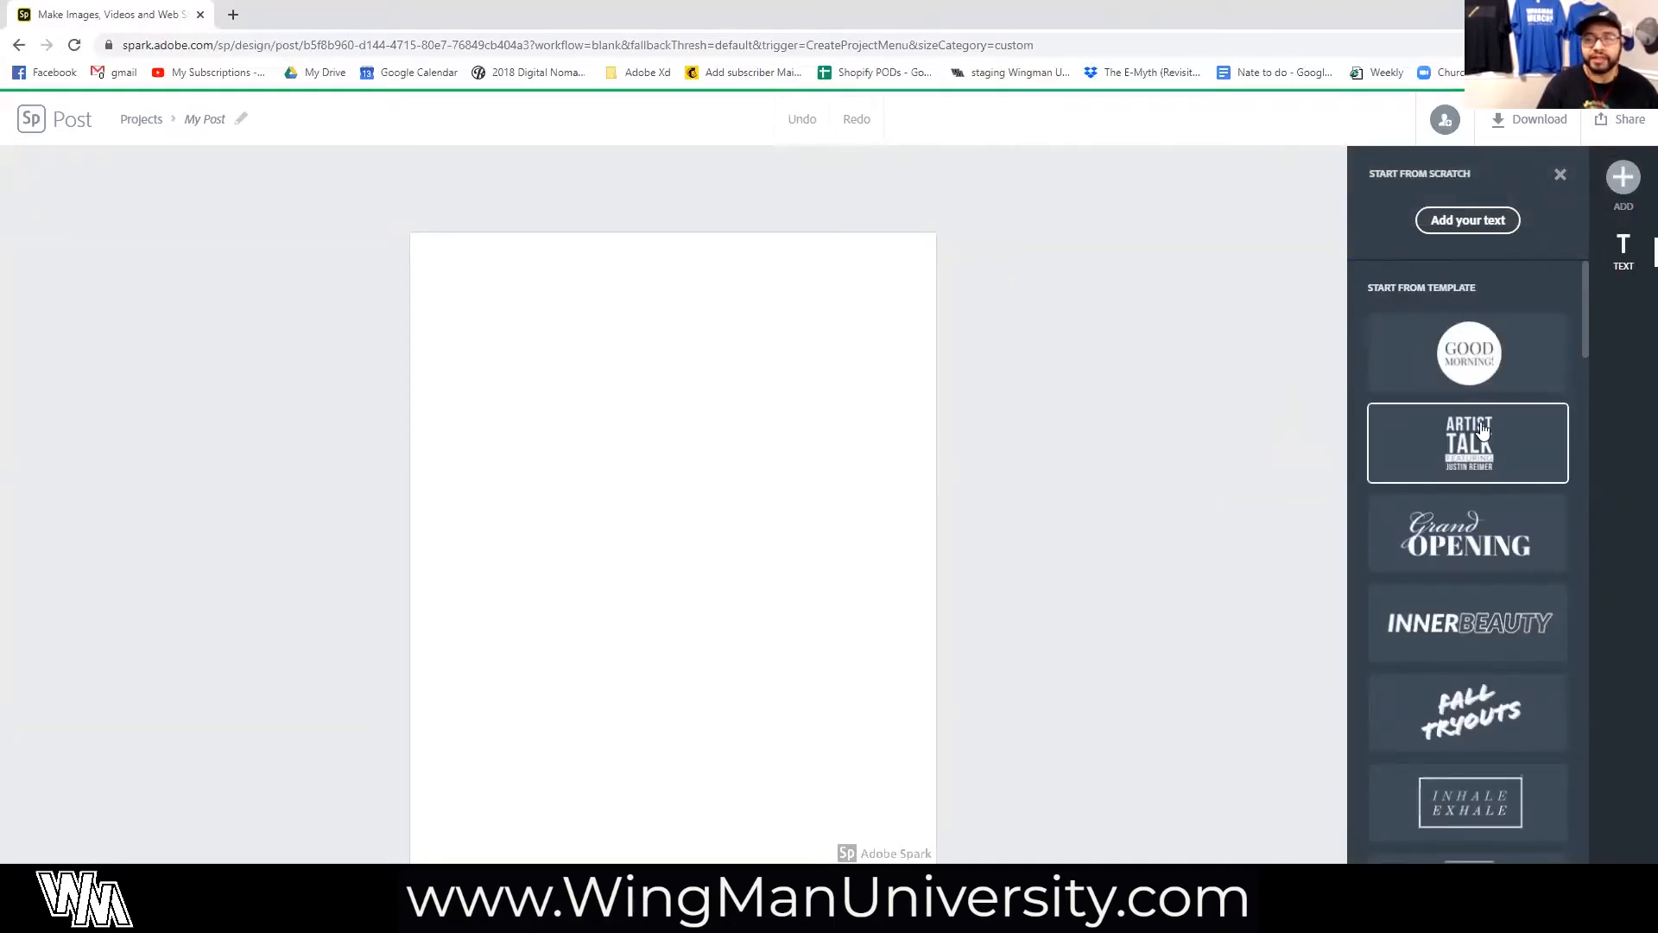
scroll(1492, 553, "down", 7)
scroll(1494, 649, "down", 7)
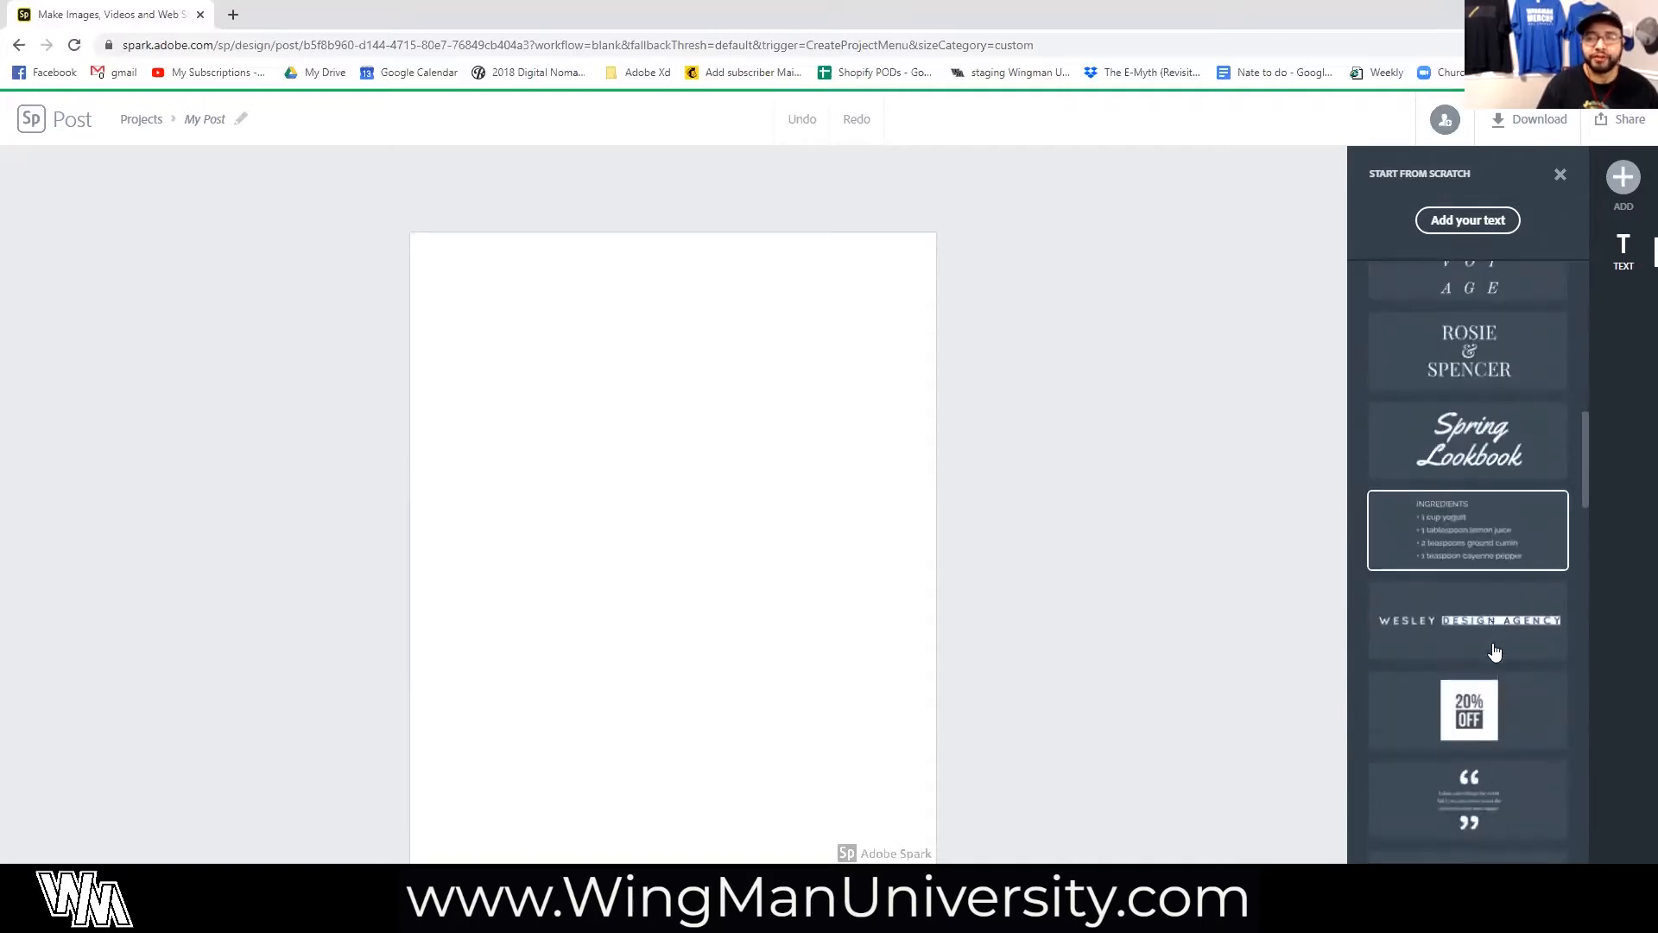
scroll(1455, 563, "up", 2)
scroll(1455, 563, "up", 10)
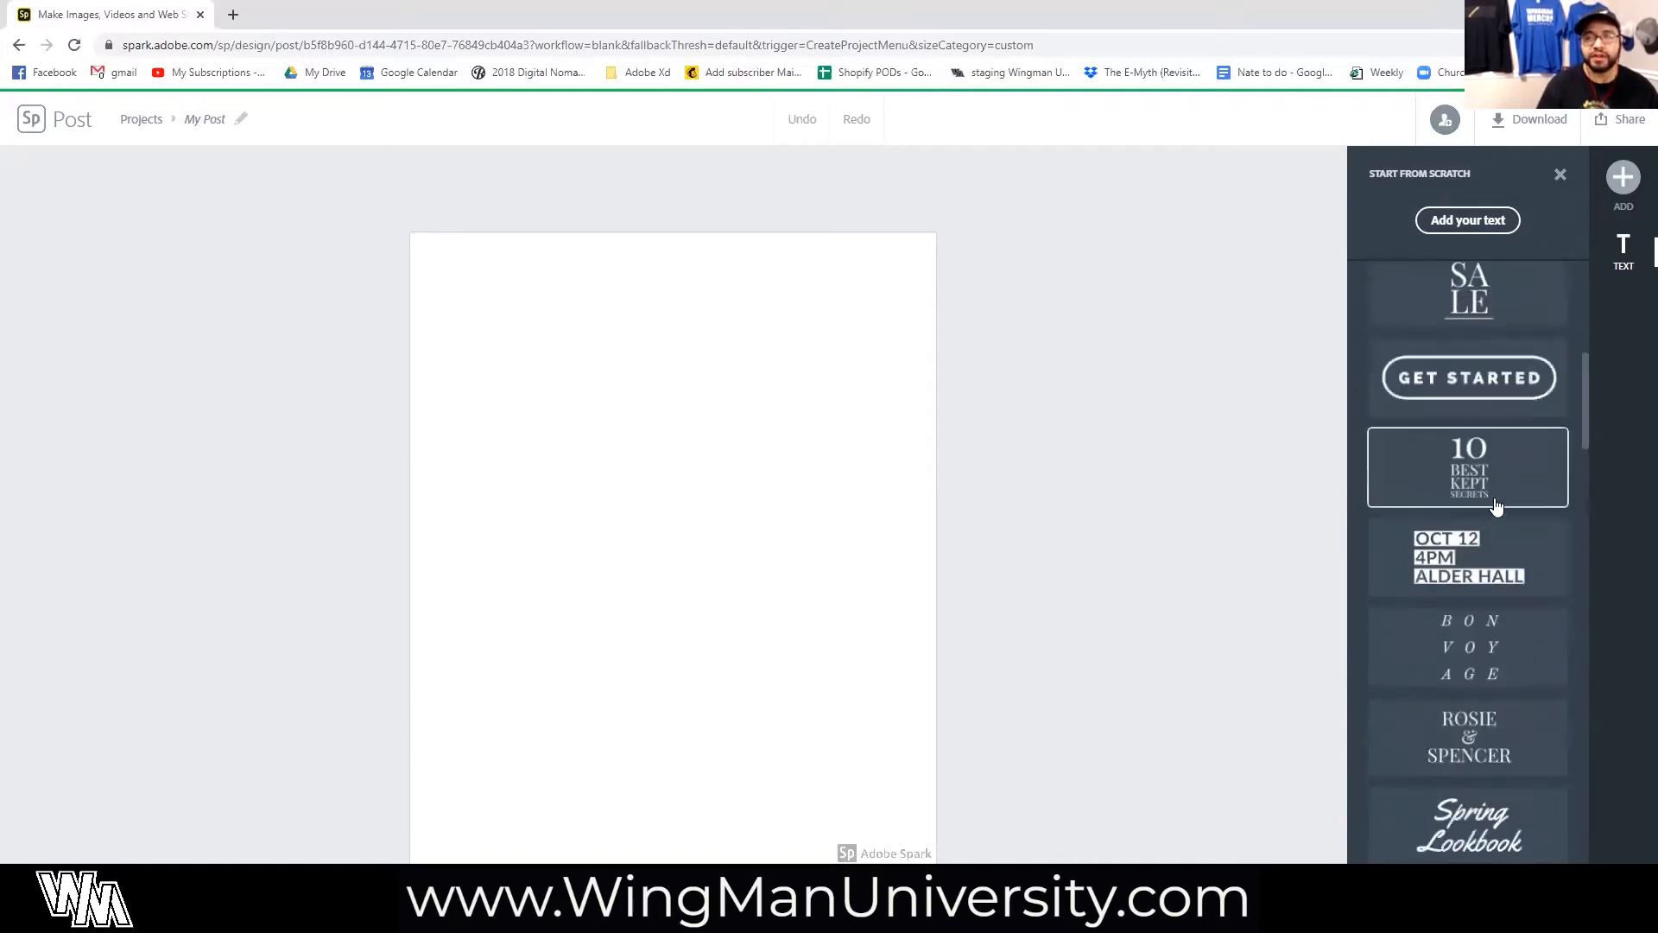
left_click(1472, 222)
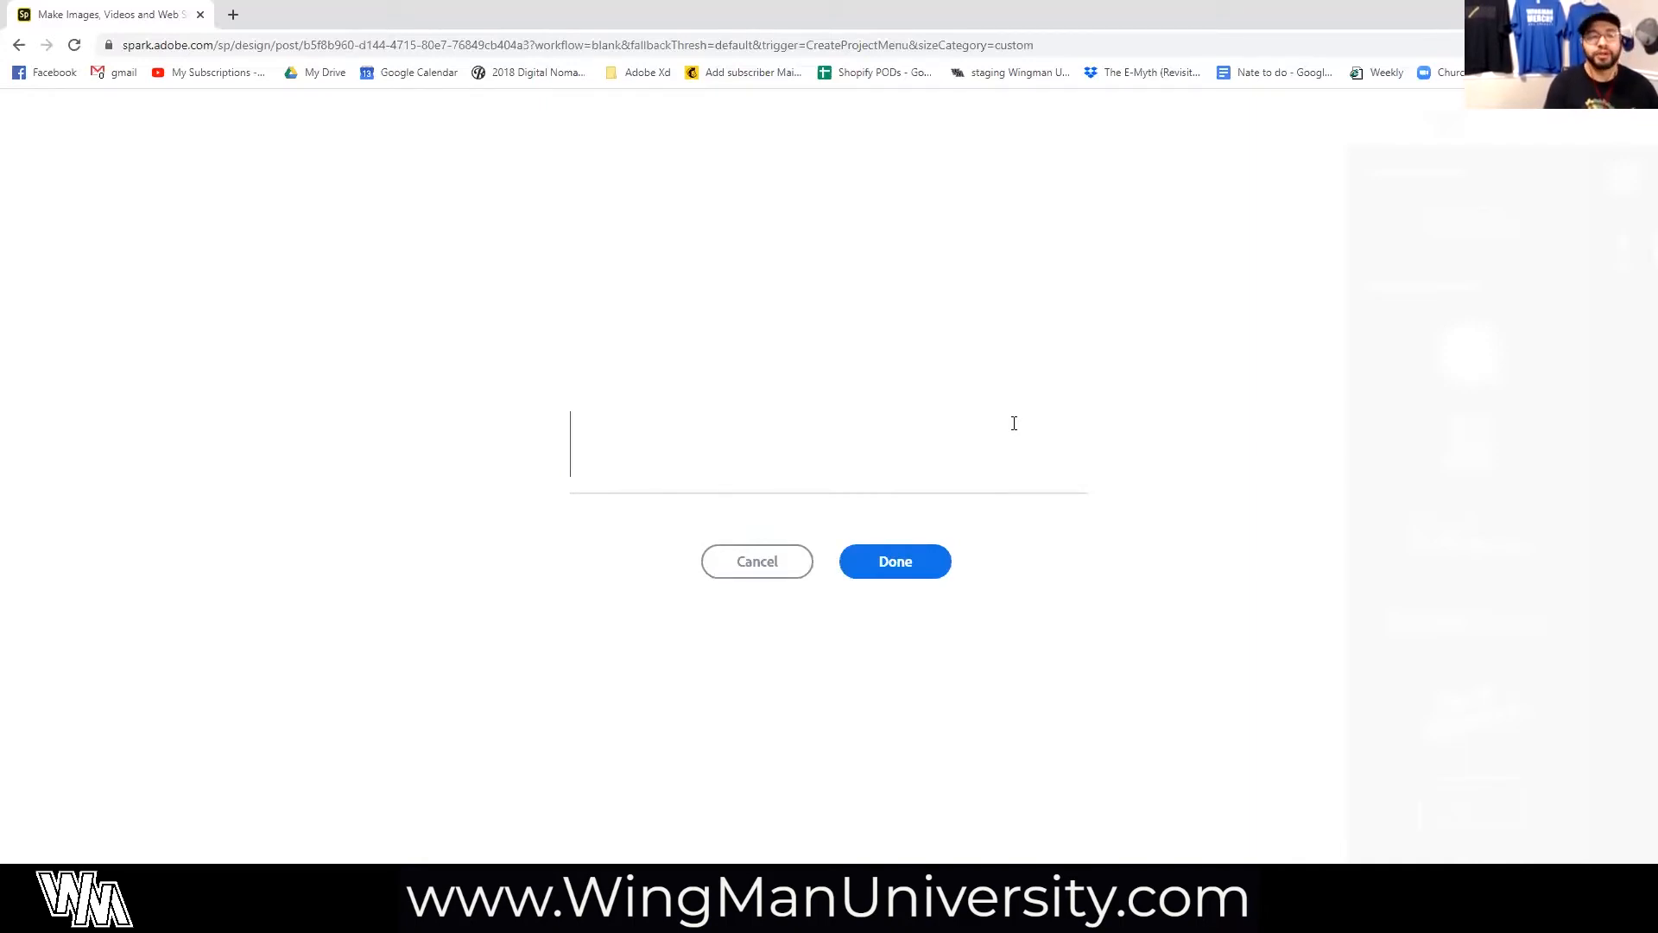
Enter the text "Buy me", "Coffee", "and tell me I'm" and "Pretty" on four separate lines.
type("Buy me")
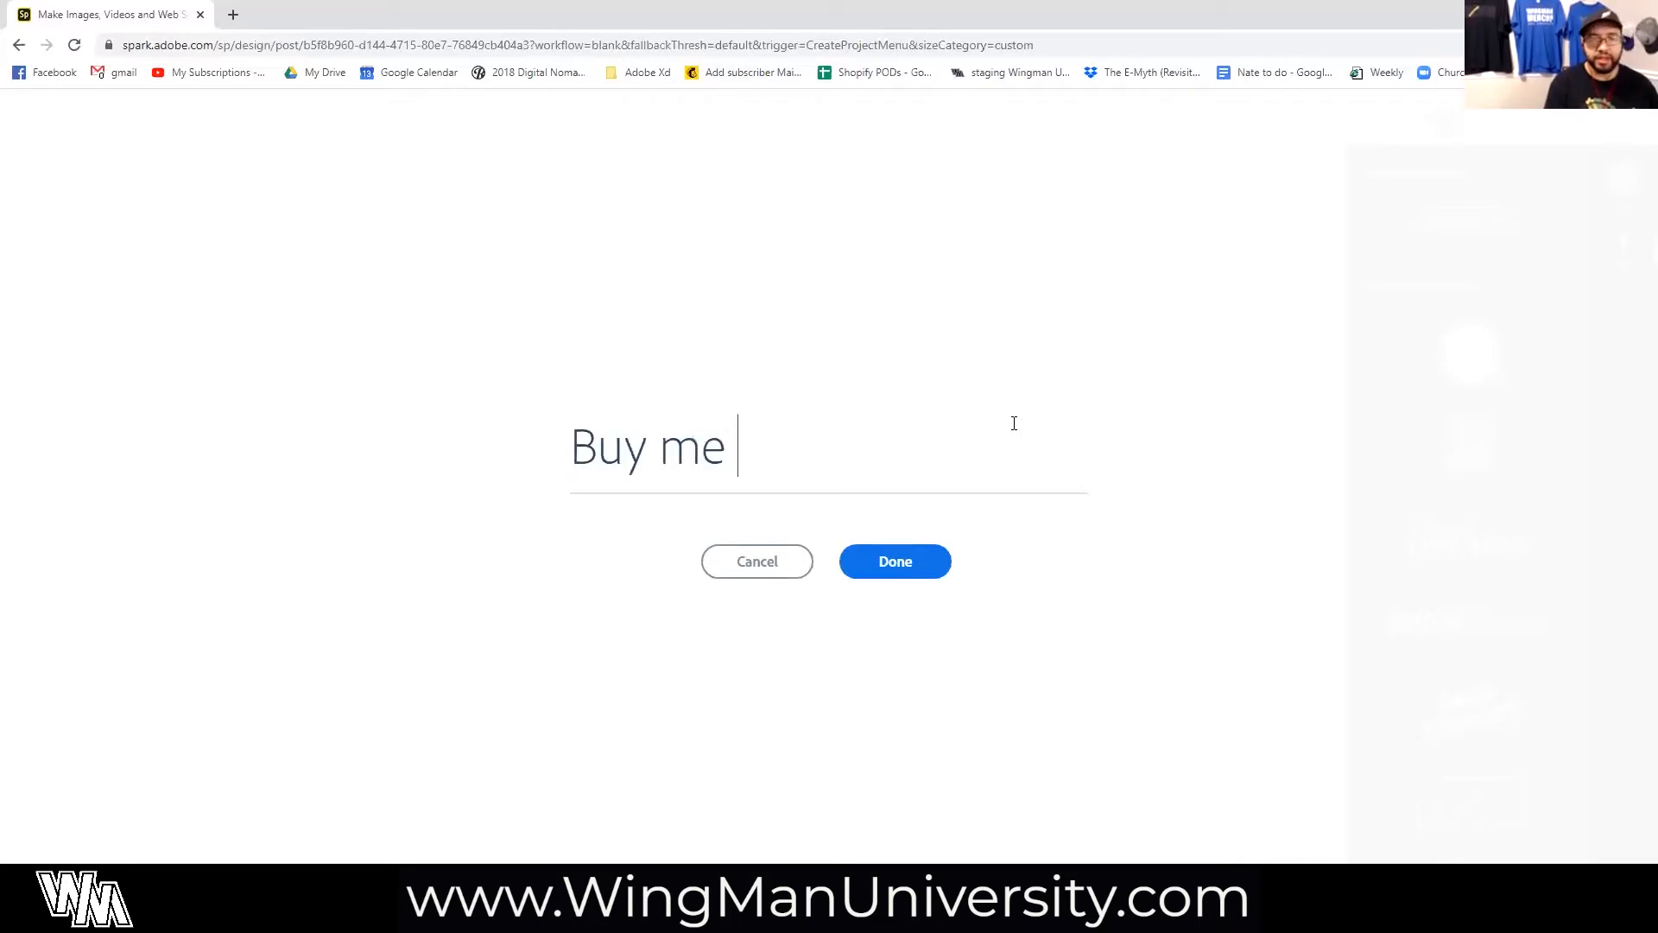
key("Return")
type("Coof")
key("BackSpace")
key("BackSpace")
type("ffee")
key("Return")
type("and tel m")
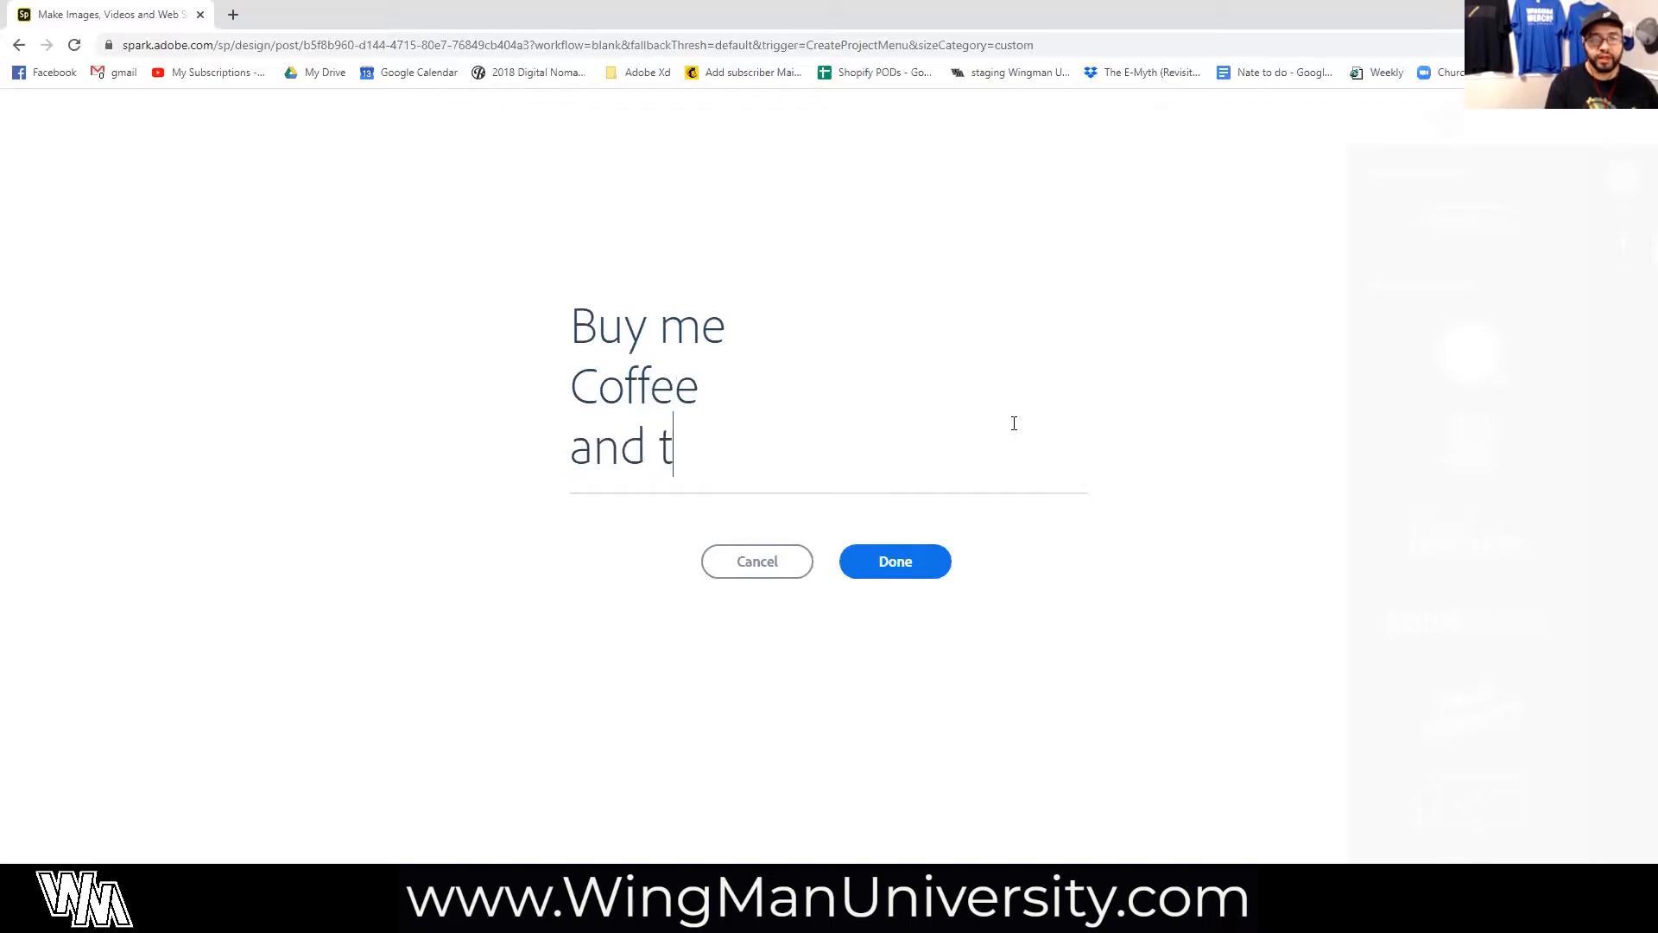
key("BackSpace")
key("BackSpace")
key("BackSpace")
type("l ")
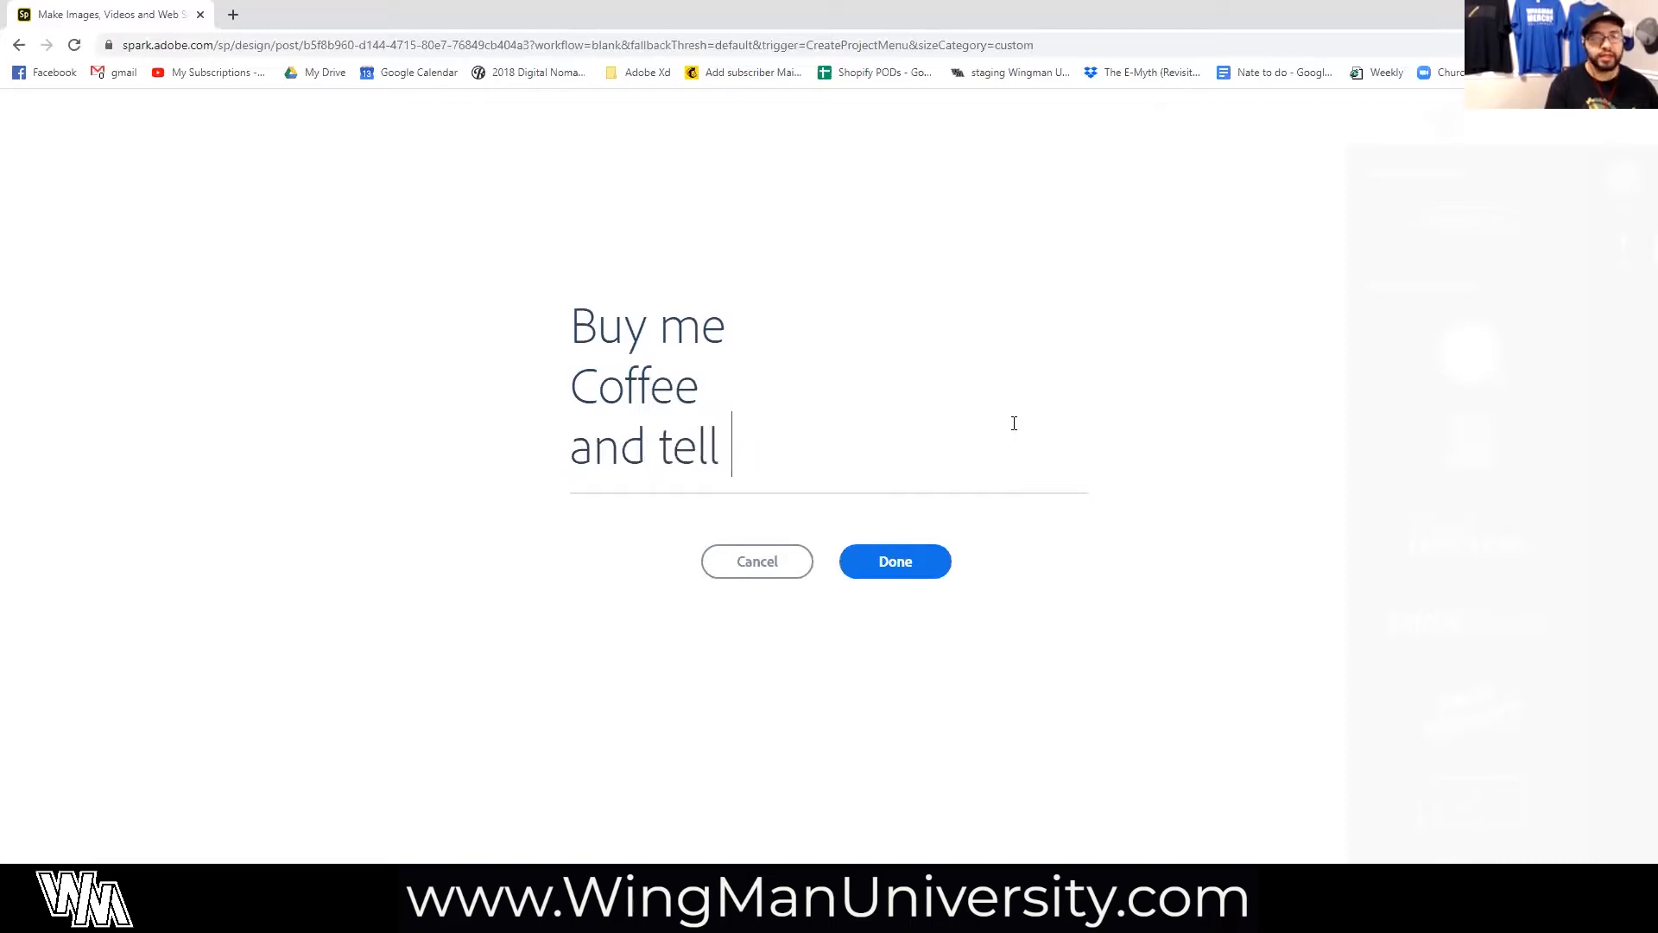
type("me I'm")
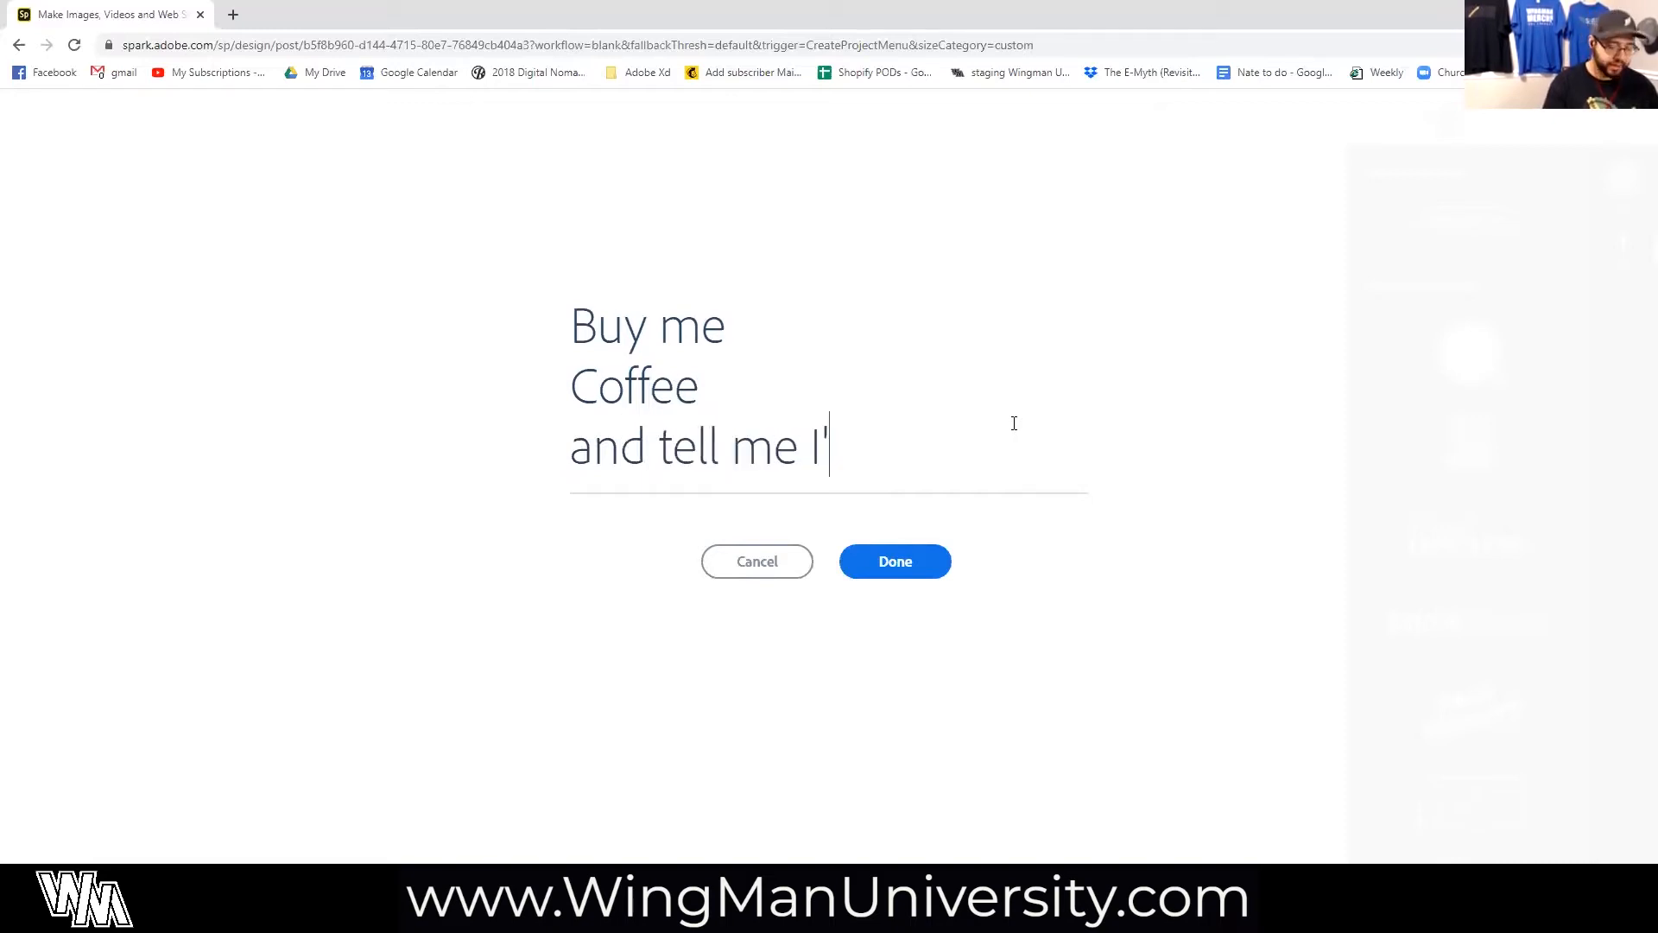
key("Return")
type("Pretty")
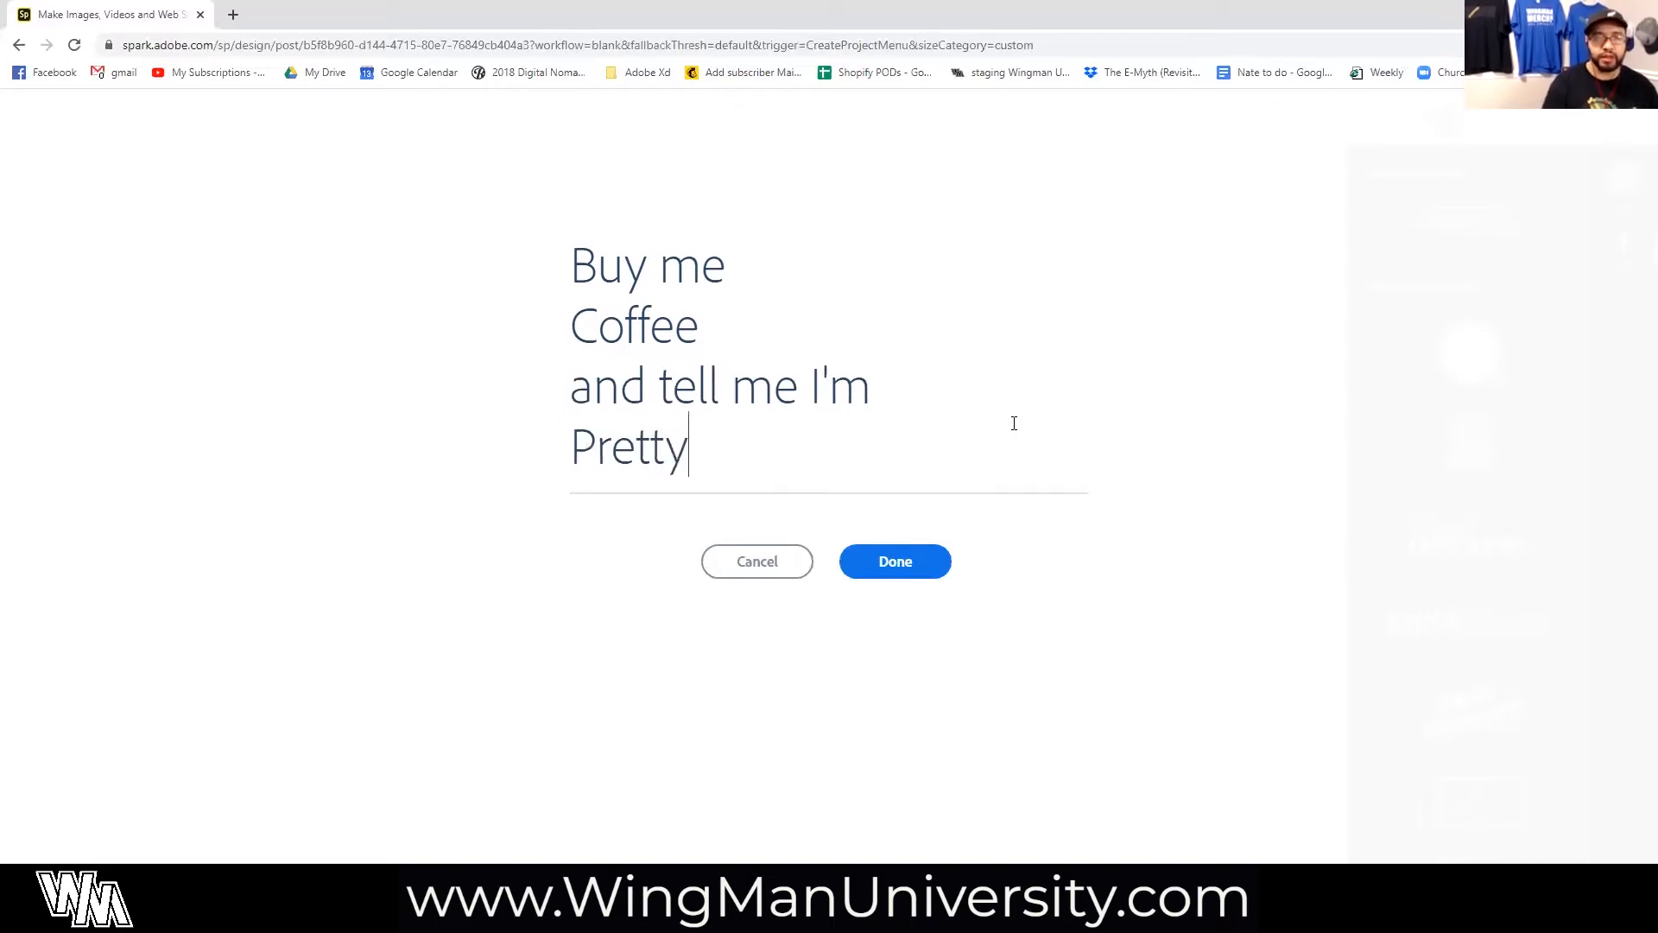
Replace the word "and" in the third line with "&" and place the text on the canvas.
left_click(645, 388)
key("BackSpace")
key("BackSpace")
key("BackSpace")
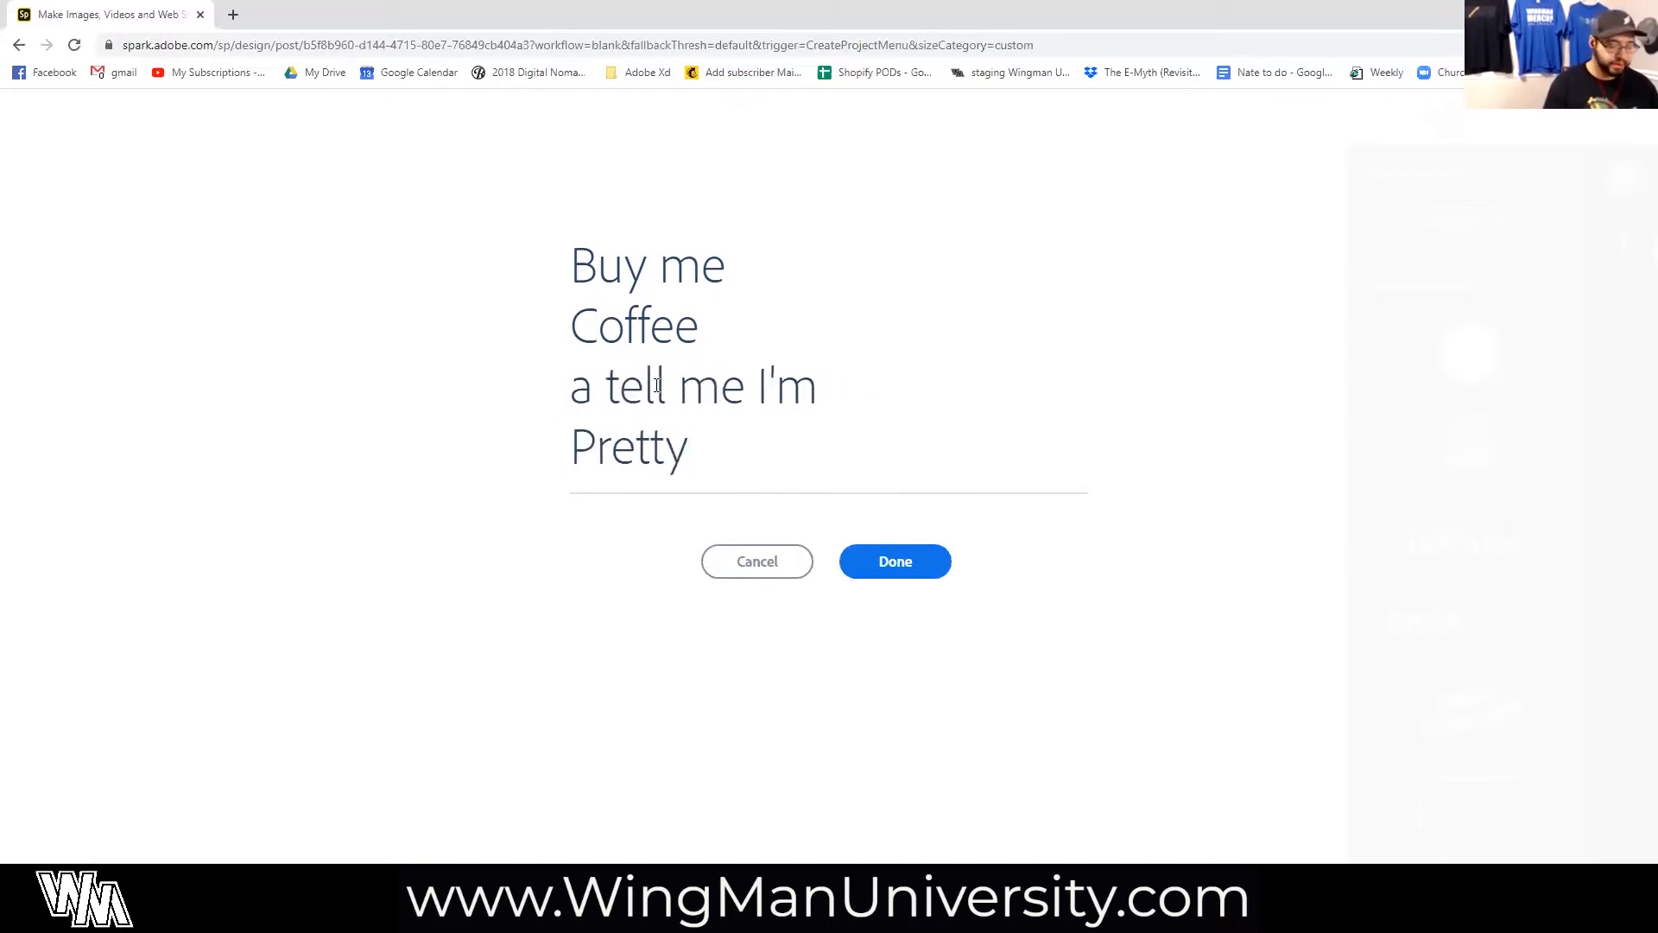
type("&")
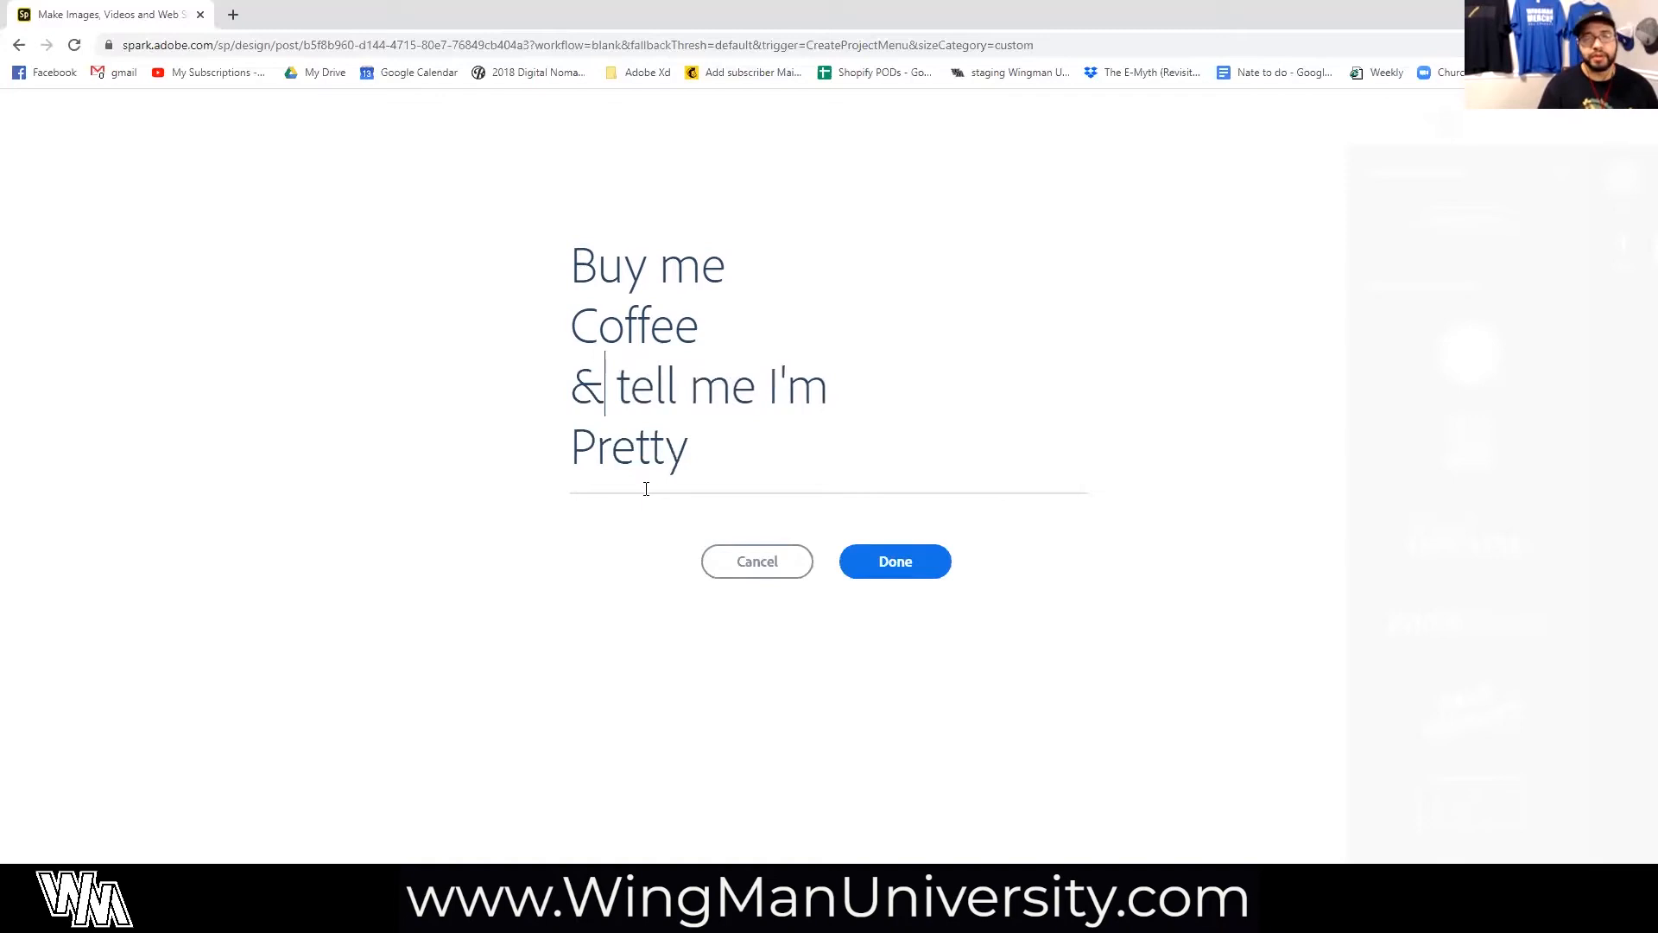
left_click(867, 569)
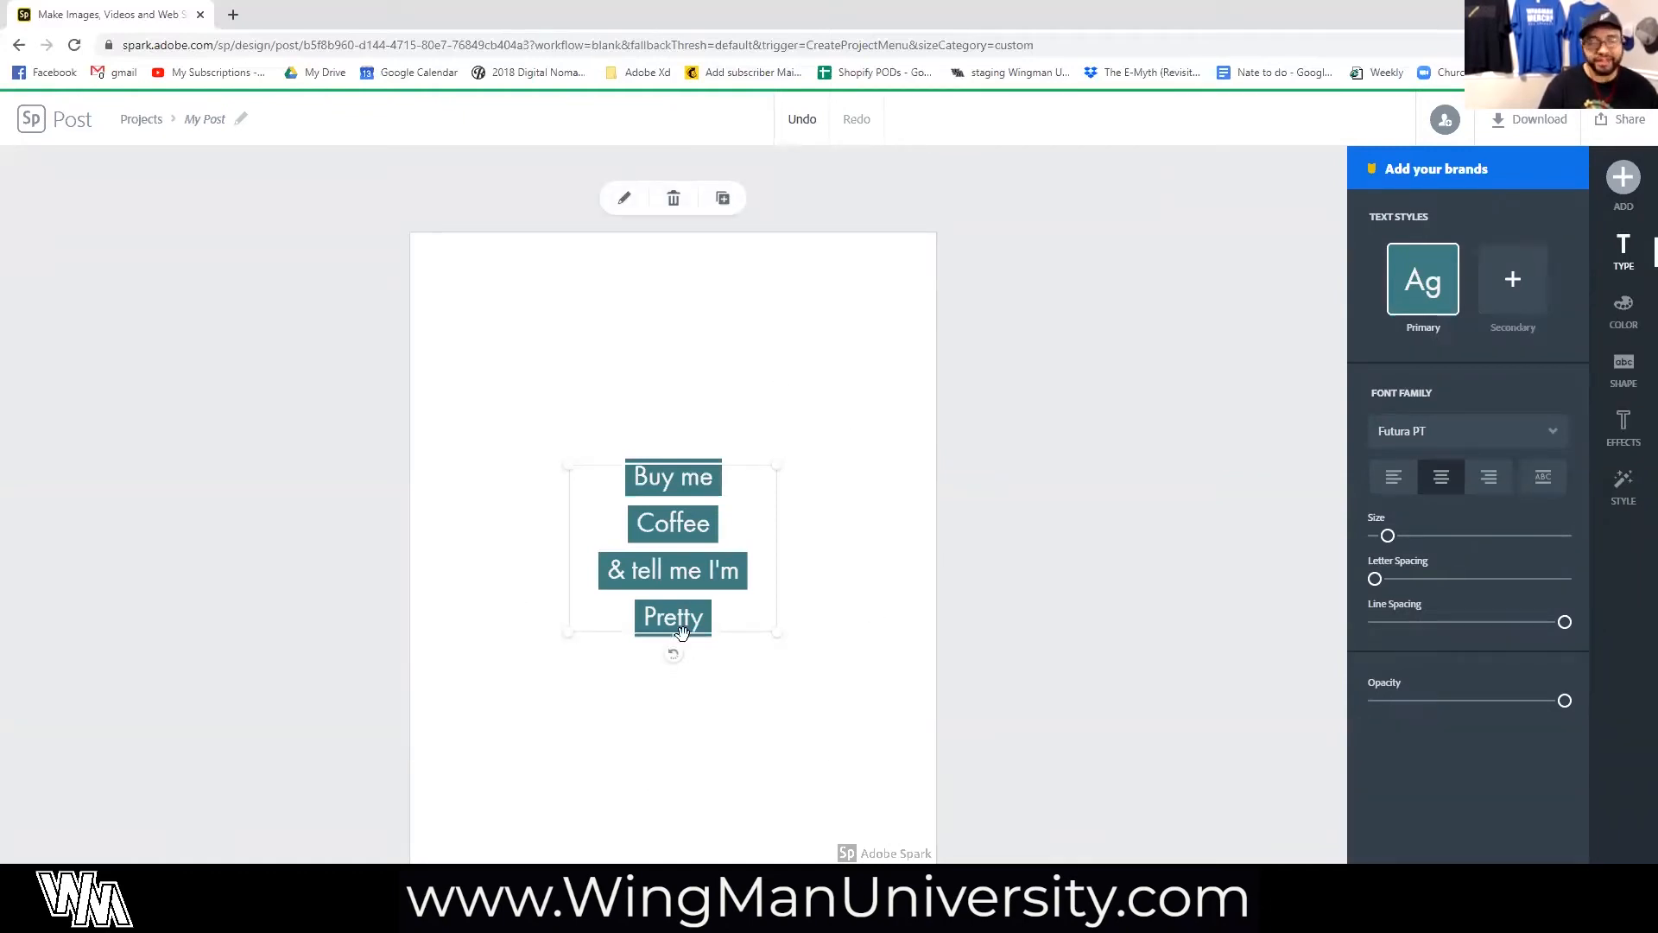
Fill the canvas background with black.
left_click(832, 402)
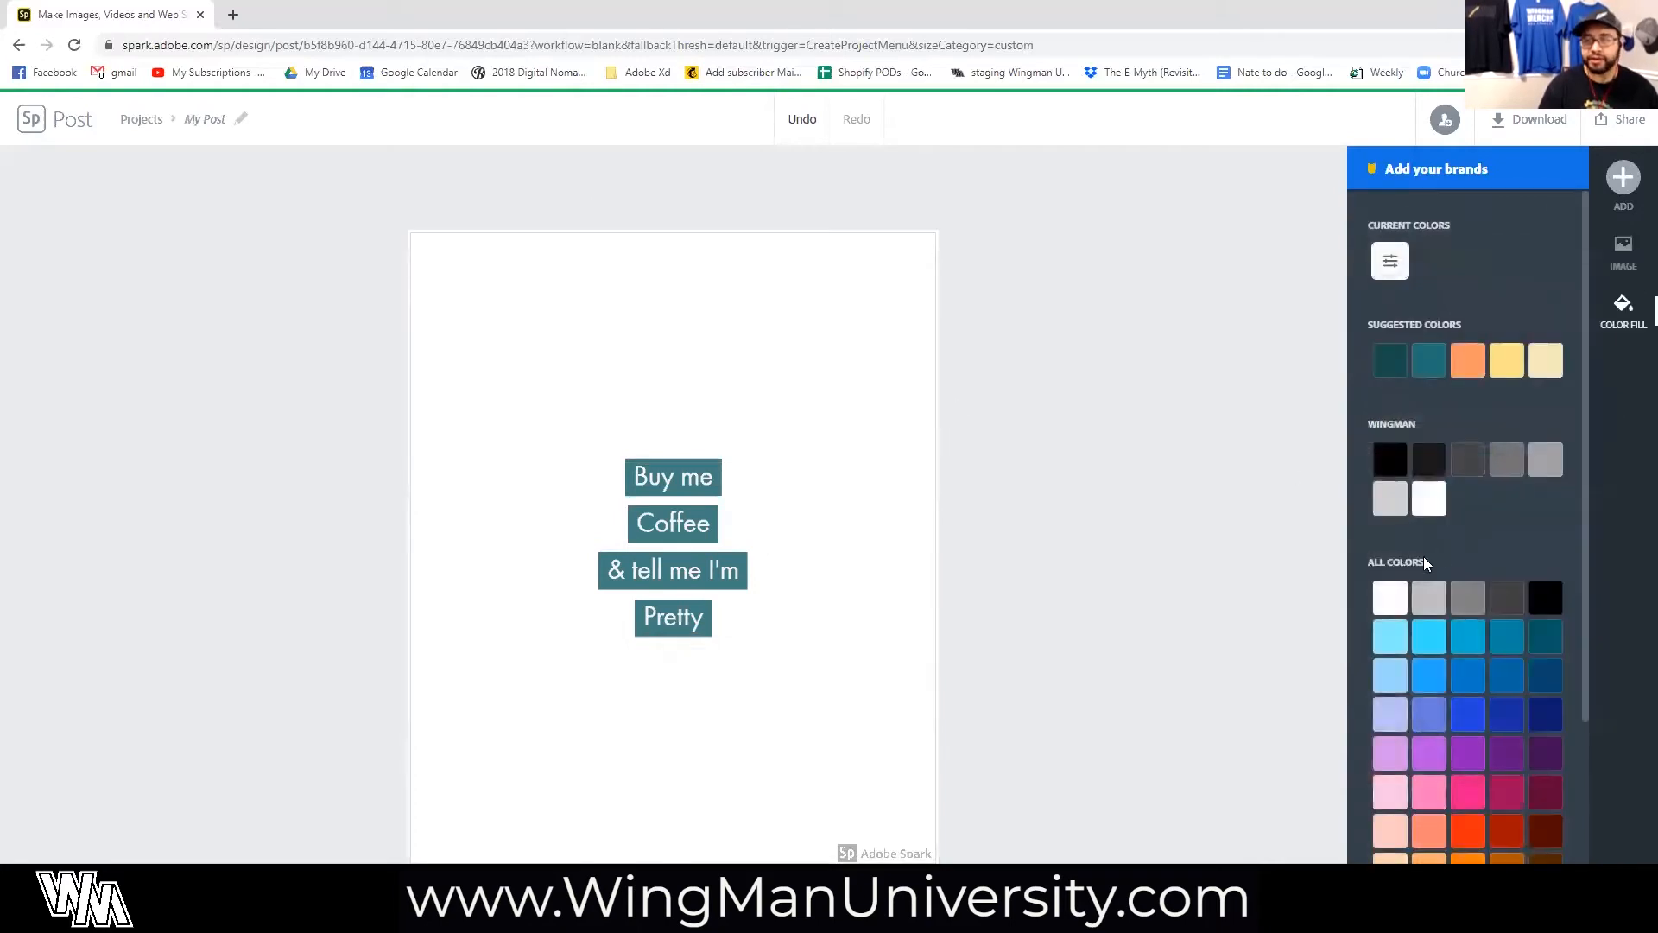
left_click(1546, 597)
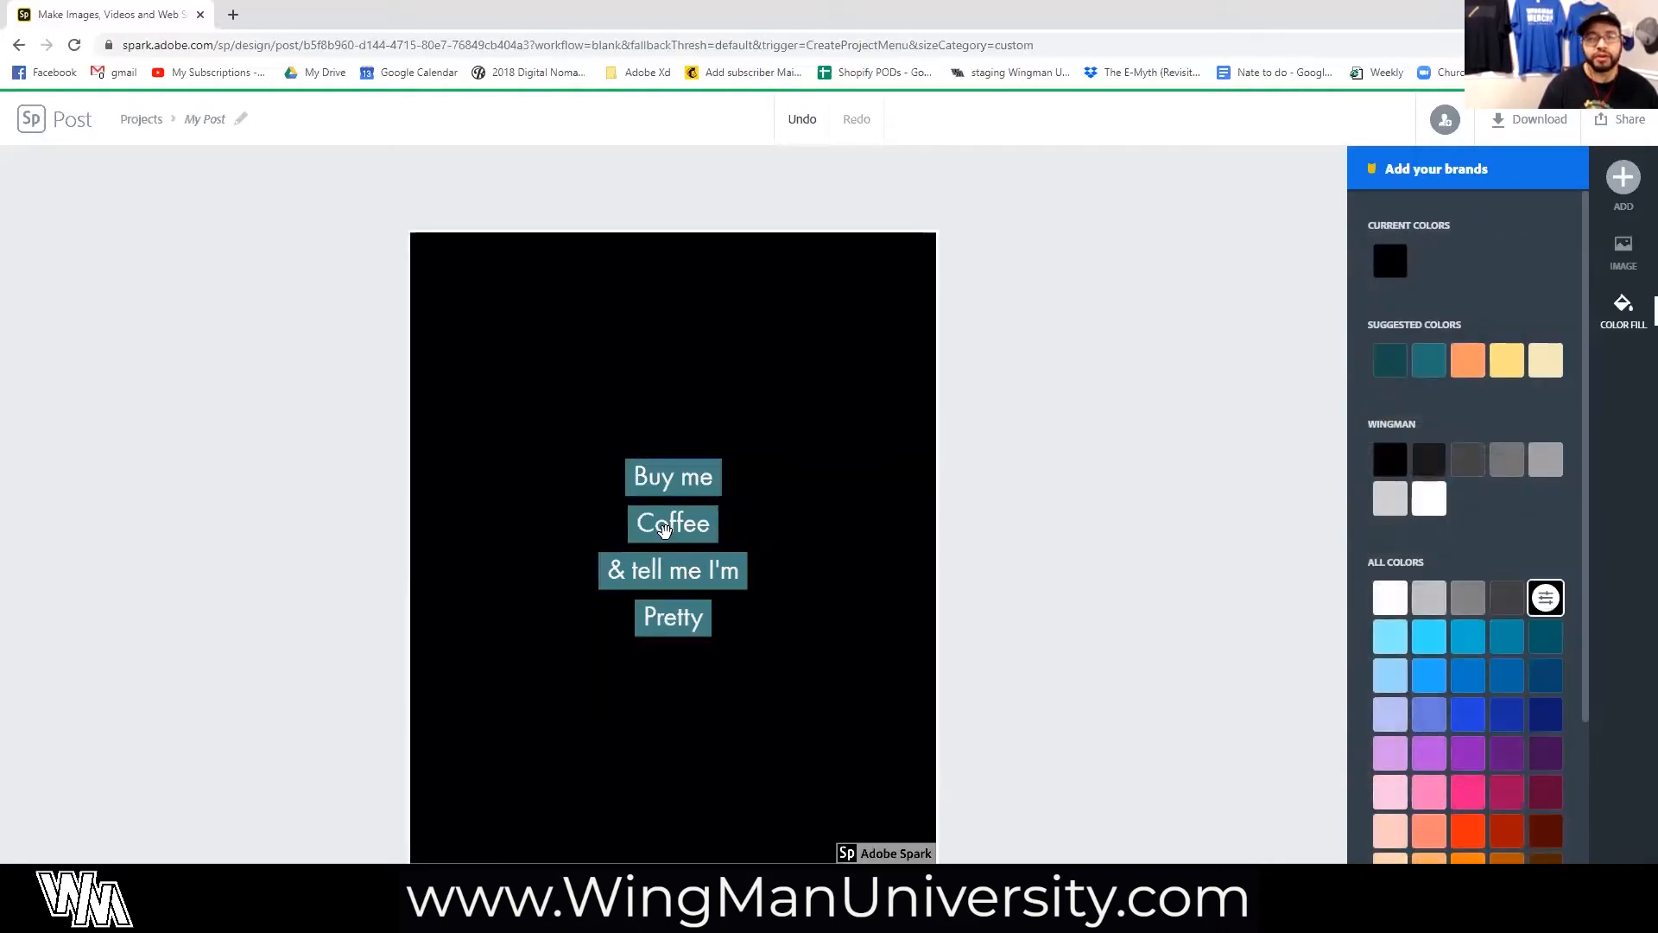
Enlarge the text block until it spans almost the full width of the canvas.
left_click(671, 516)
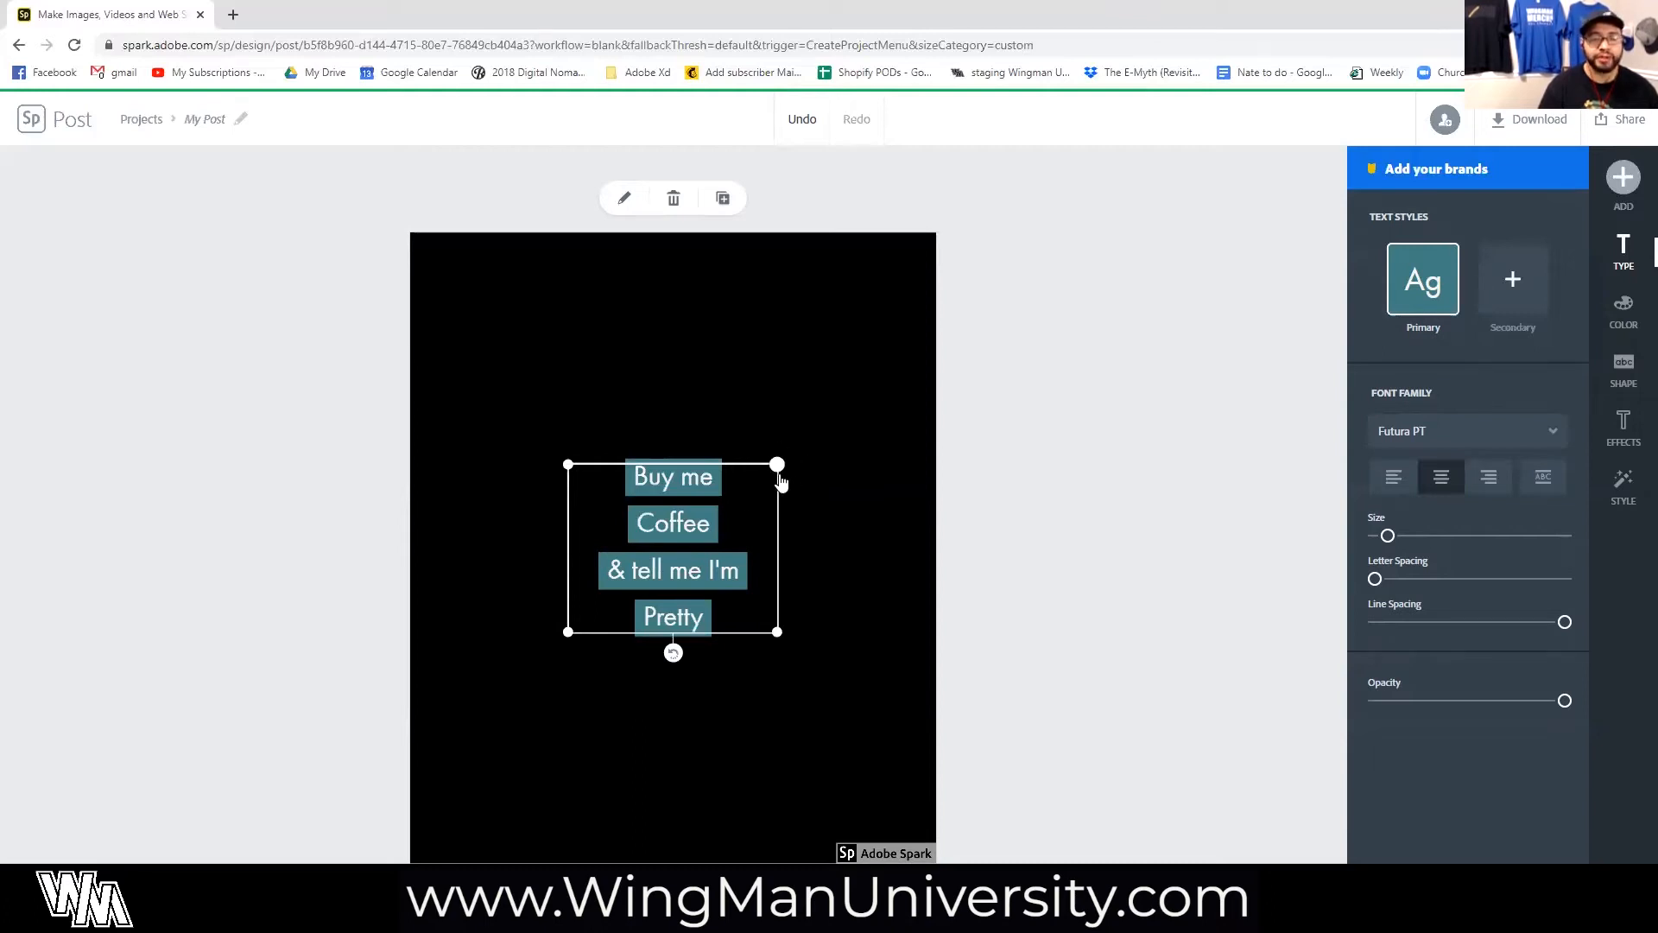
left_click_drag(775, 470, 926, 241)
left_click_drag(570, 633, 408, 776)
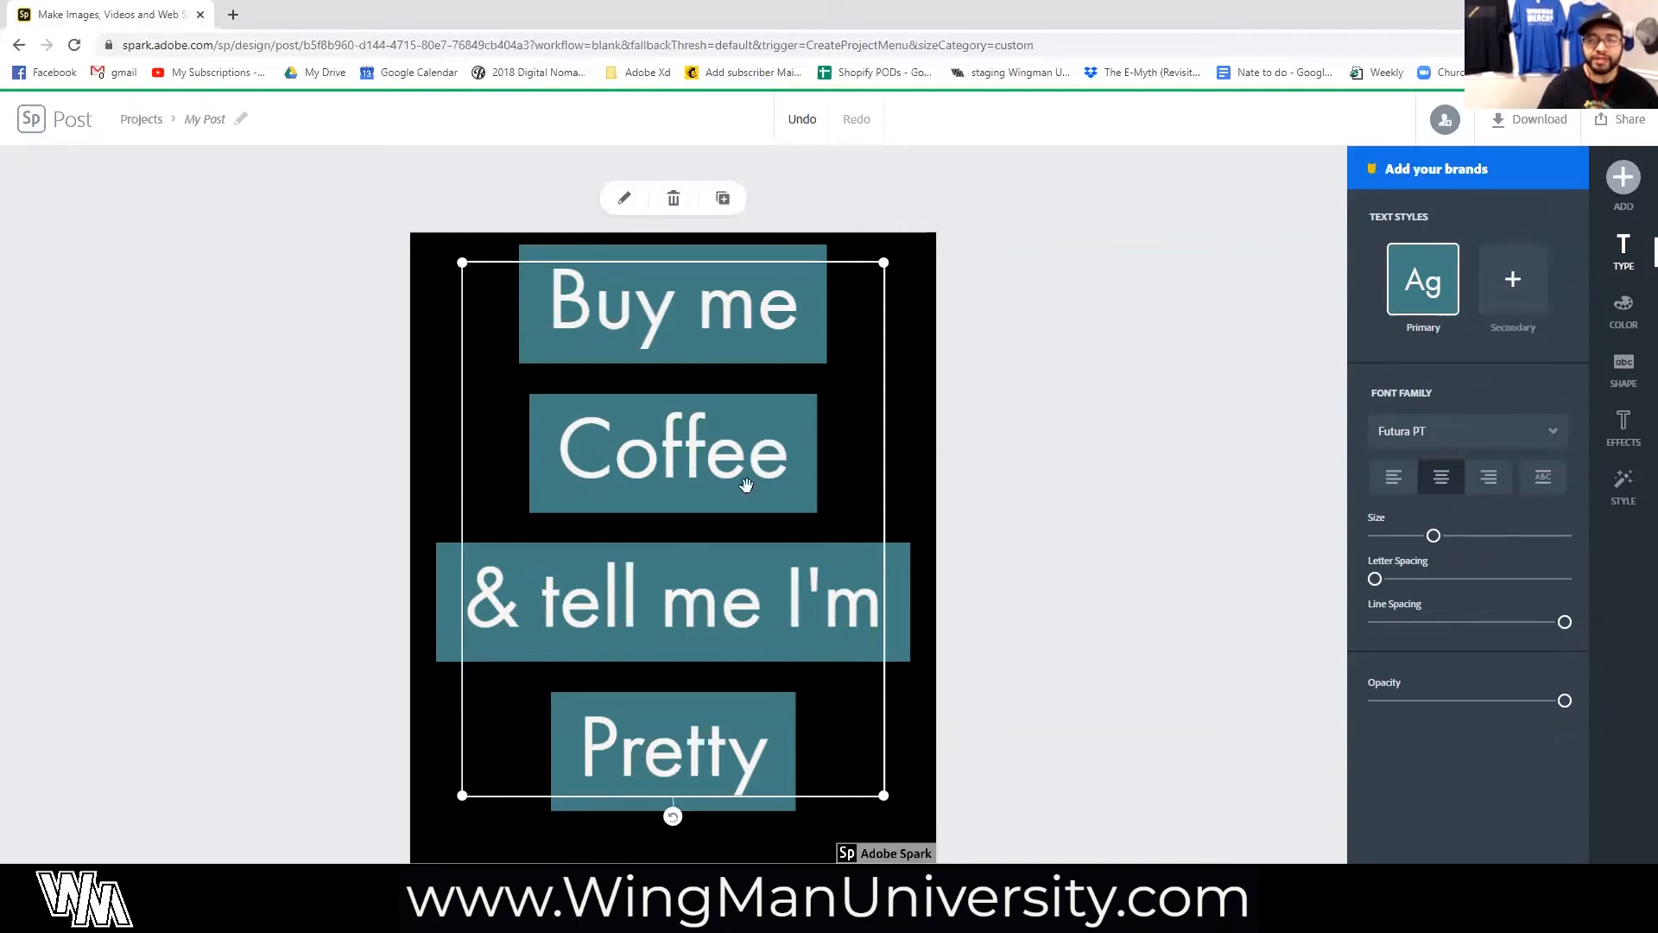
Reduce the text's line spacing to about a third of its range and move the block up to the canvas's upper edge.
left_click_drag(1562, 629, 1350, 639)
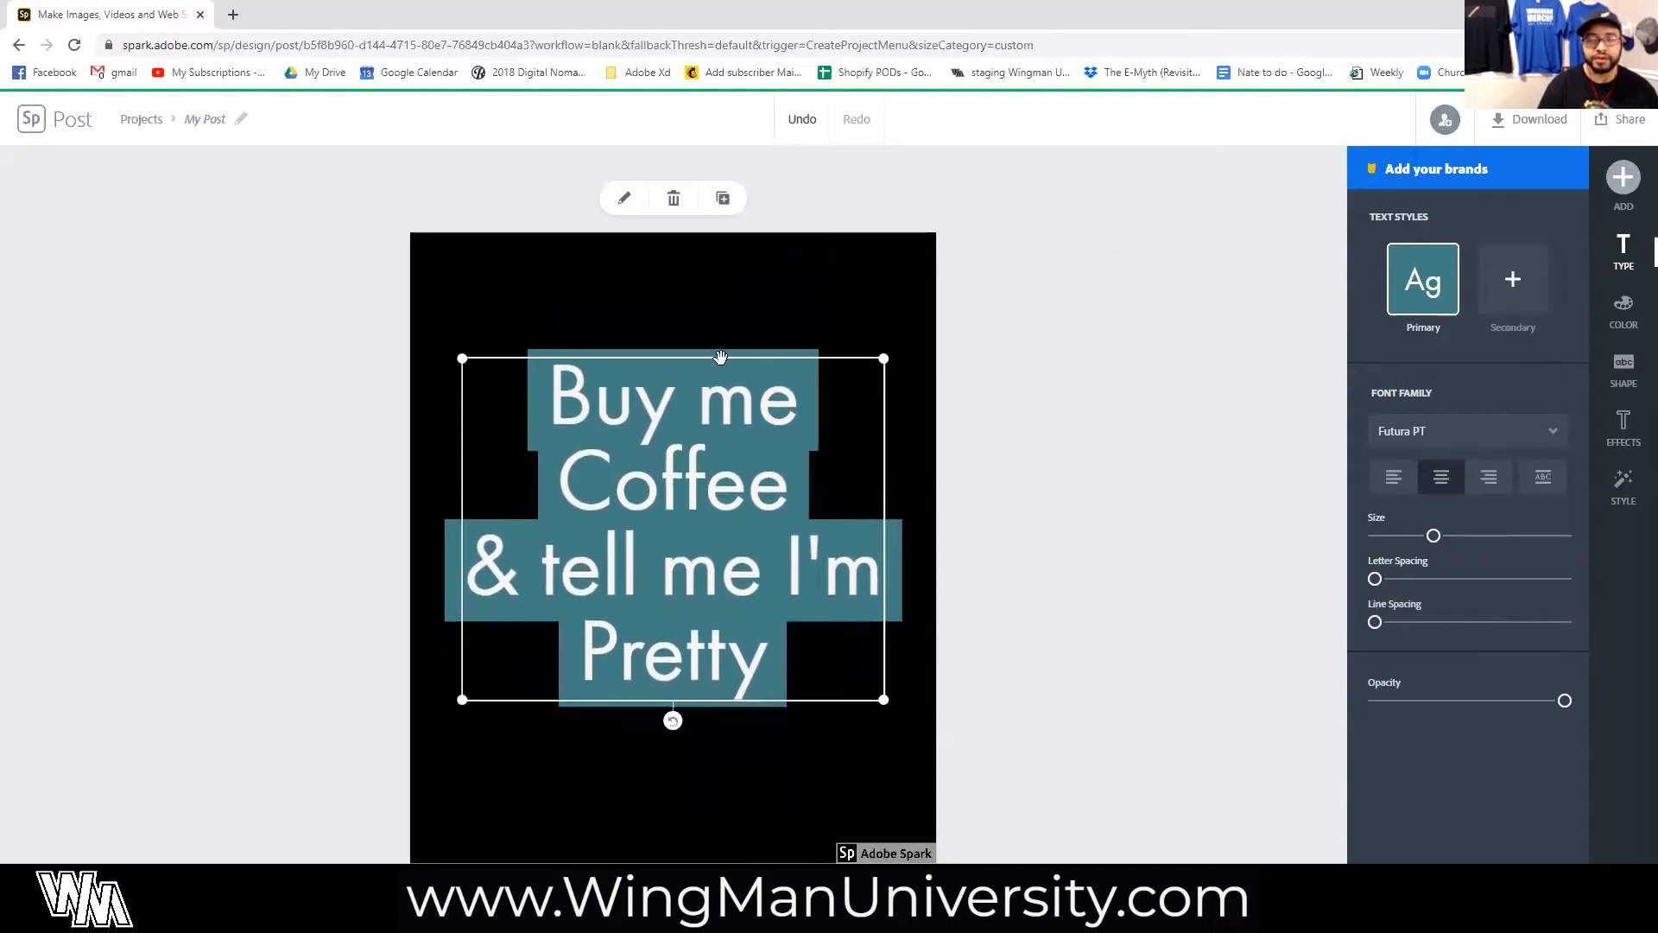
left_click_drag(1376, 625, 1436, 625)
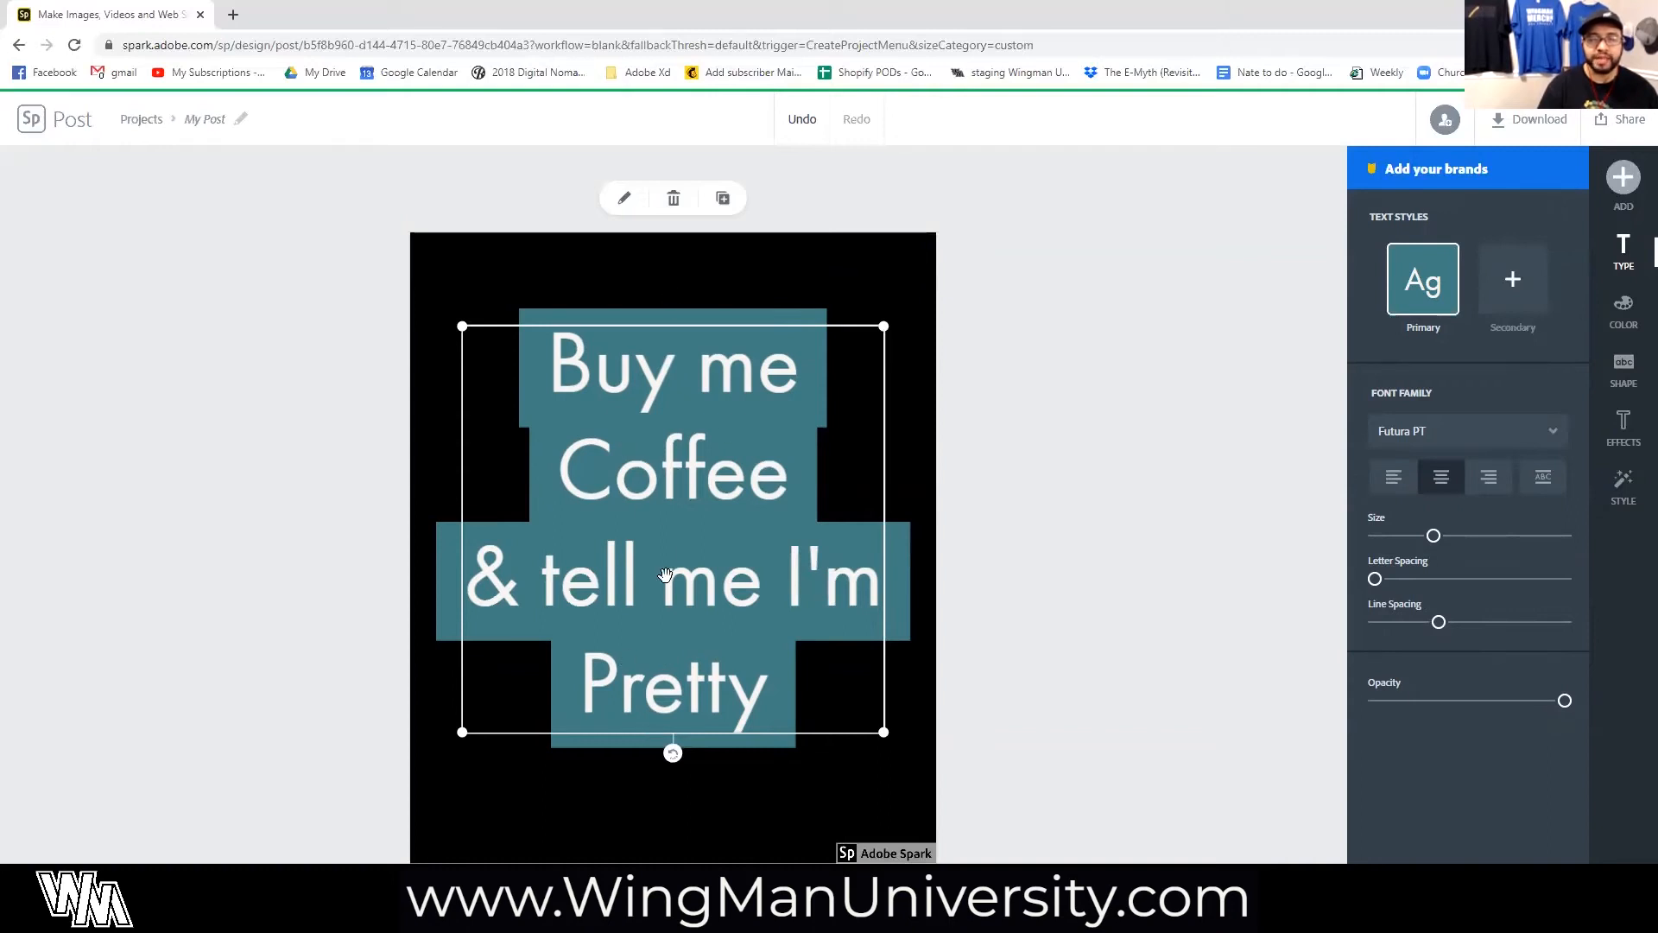
left_click_drag(667, 551, 668, 487)
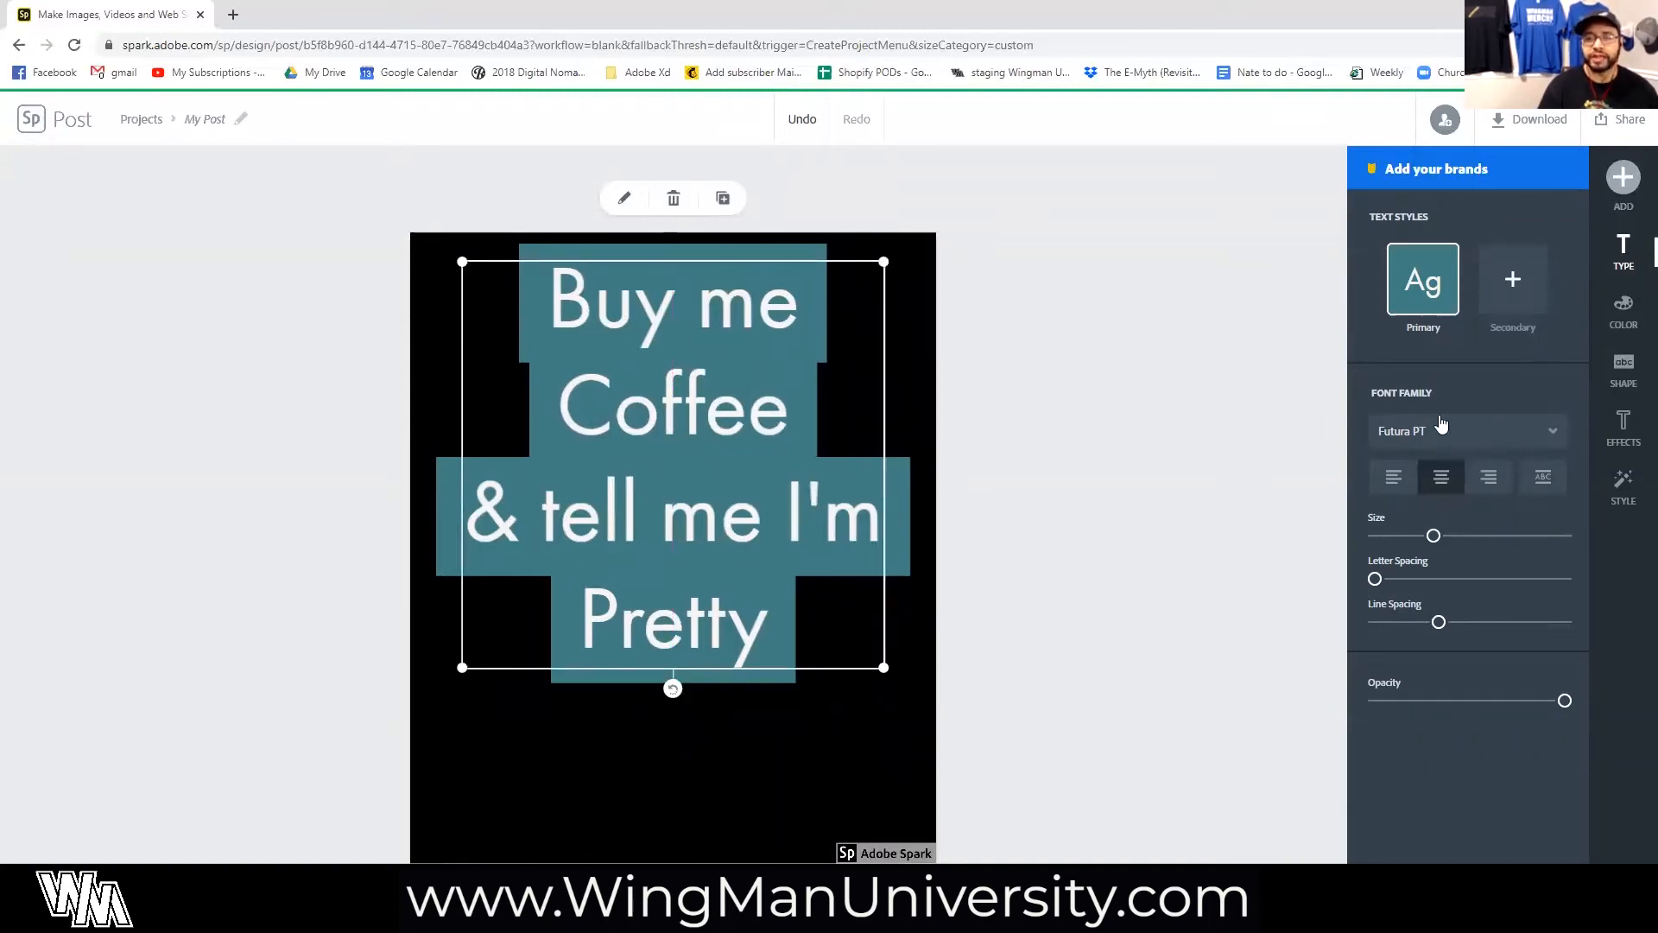
Try the justified alignment that stretches every text line to equal width, and return to centre alignment.
left_click(1544, 482)
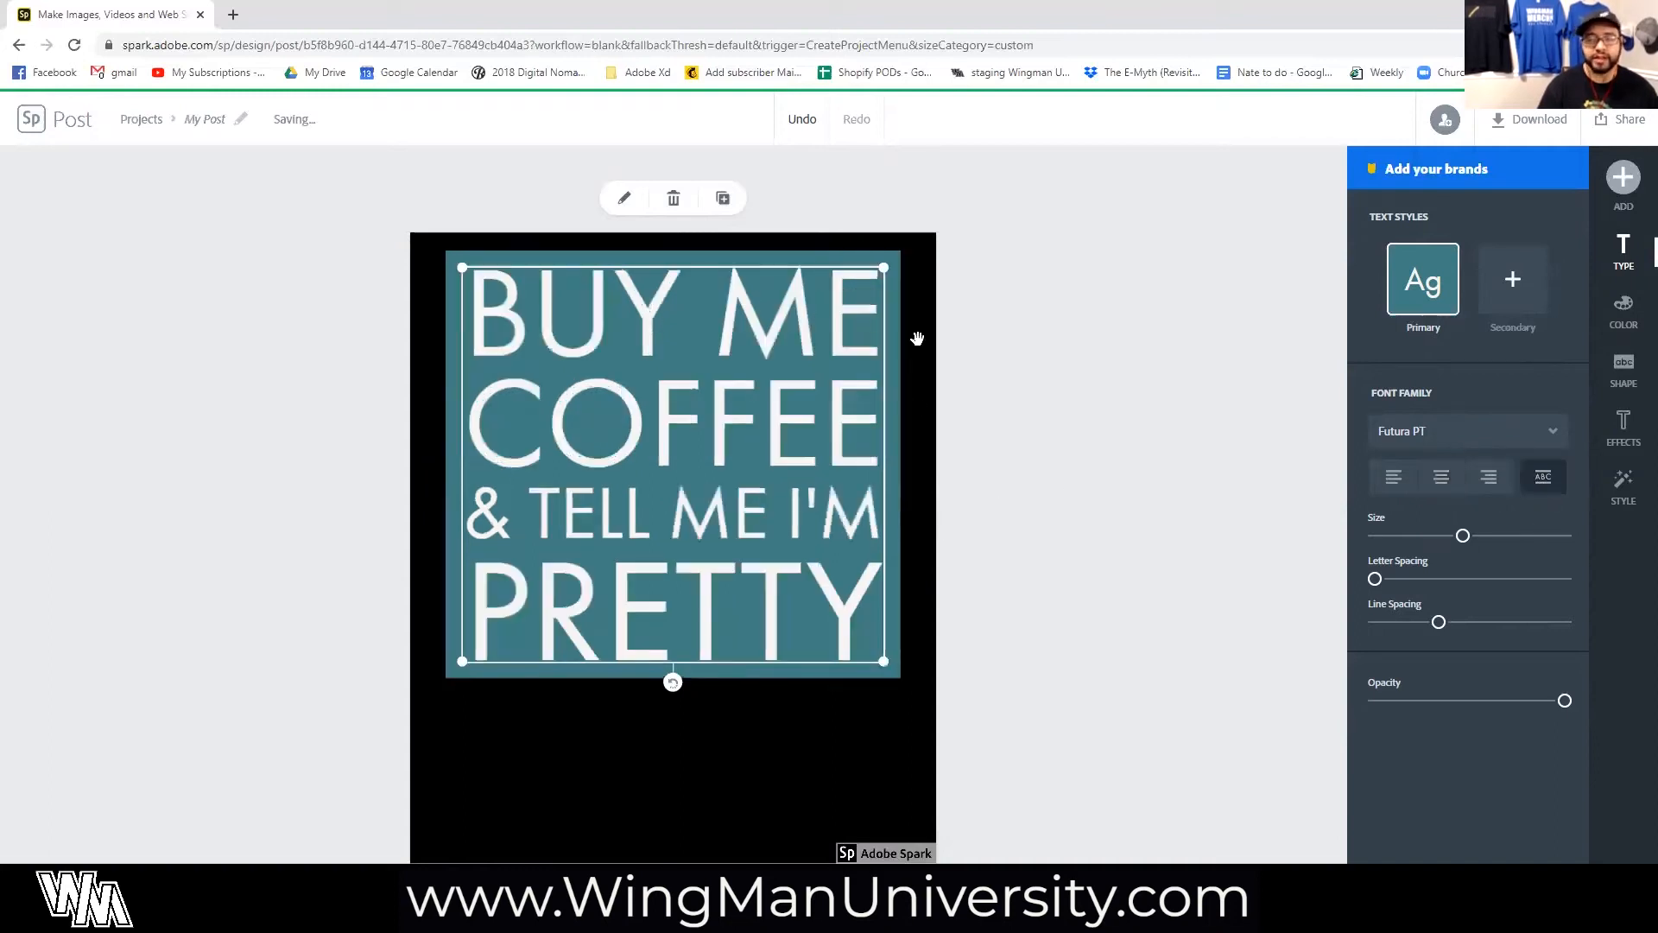
left_click(1441, 477)
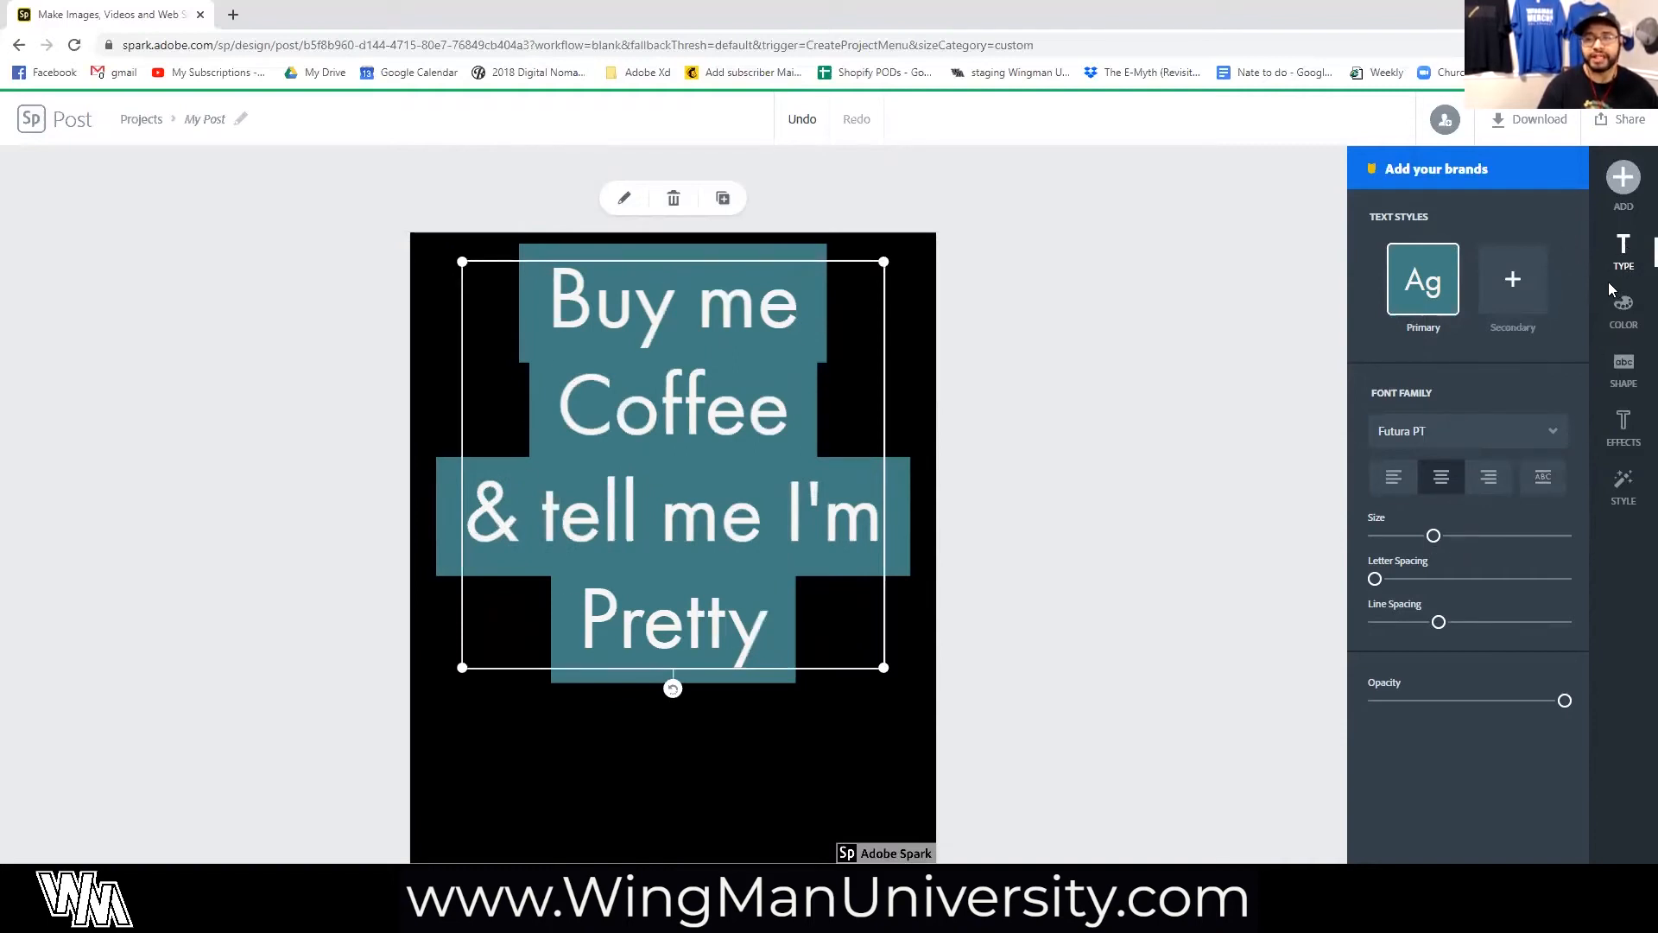
Recolour the text with the light-orange and black colour pair from the full colour list.
left_click(1623, 308)
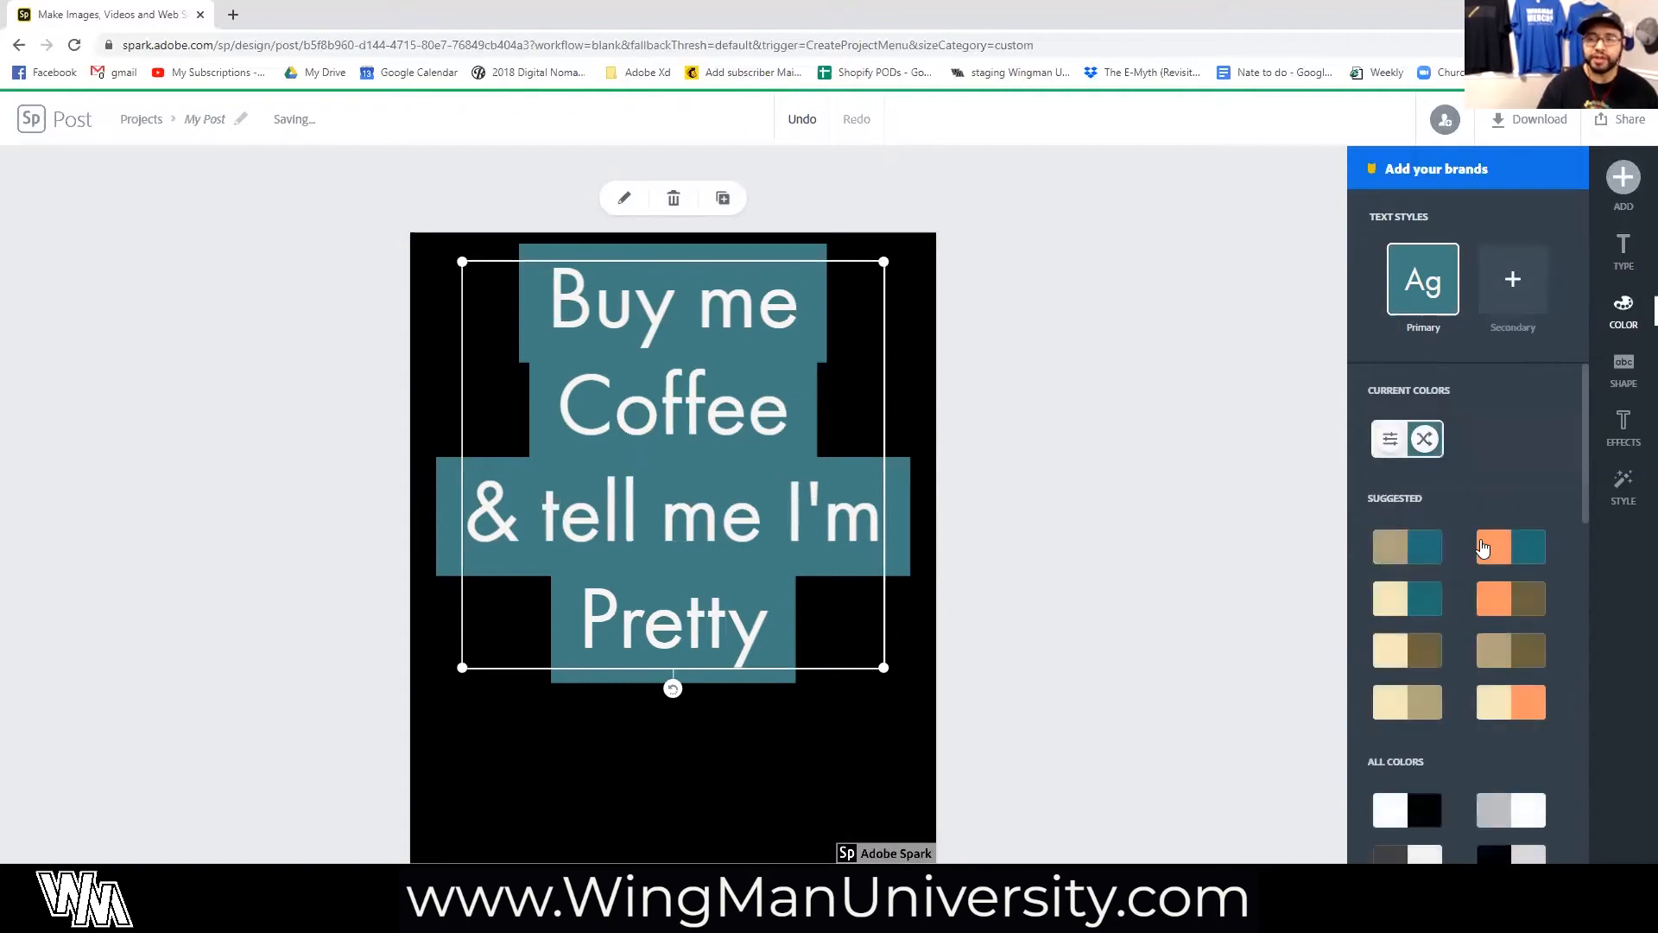
scroll(1449, 575, "down", 2)
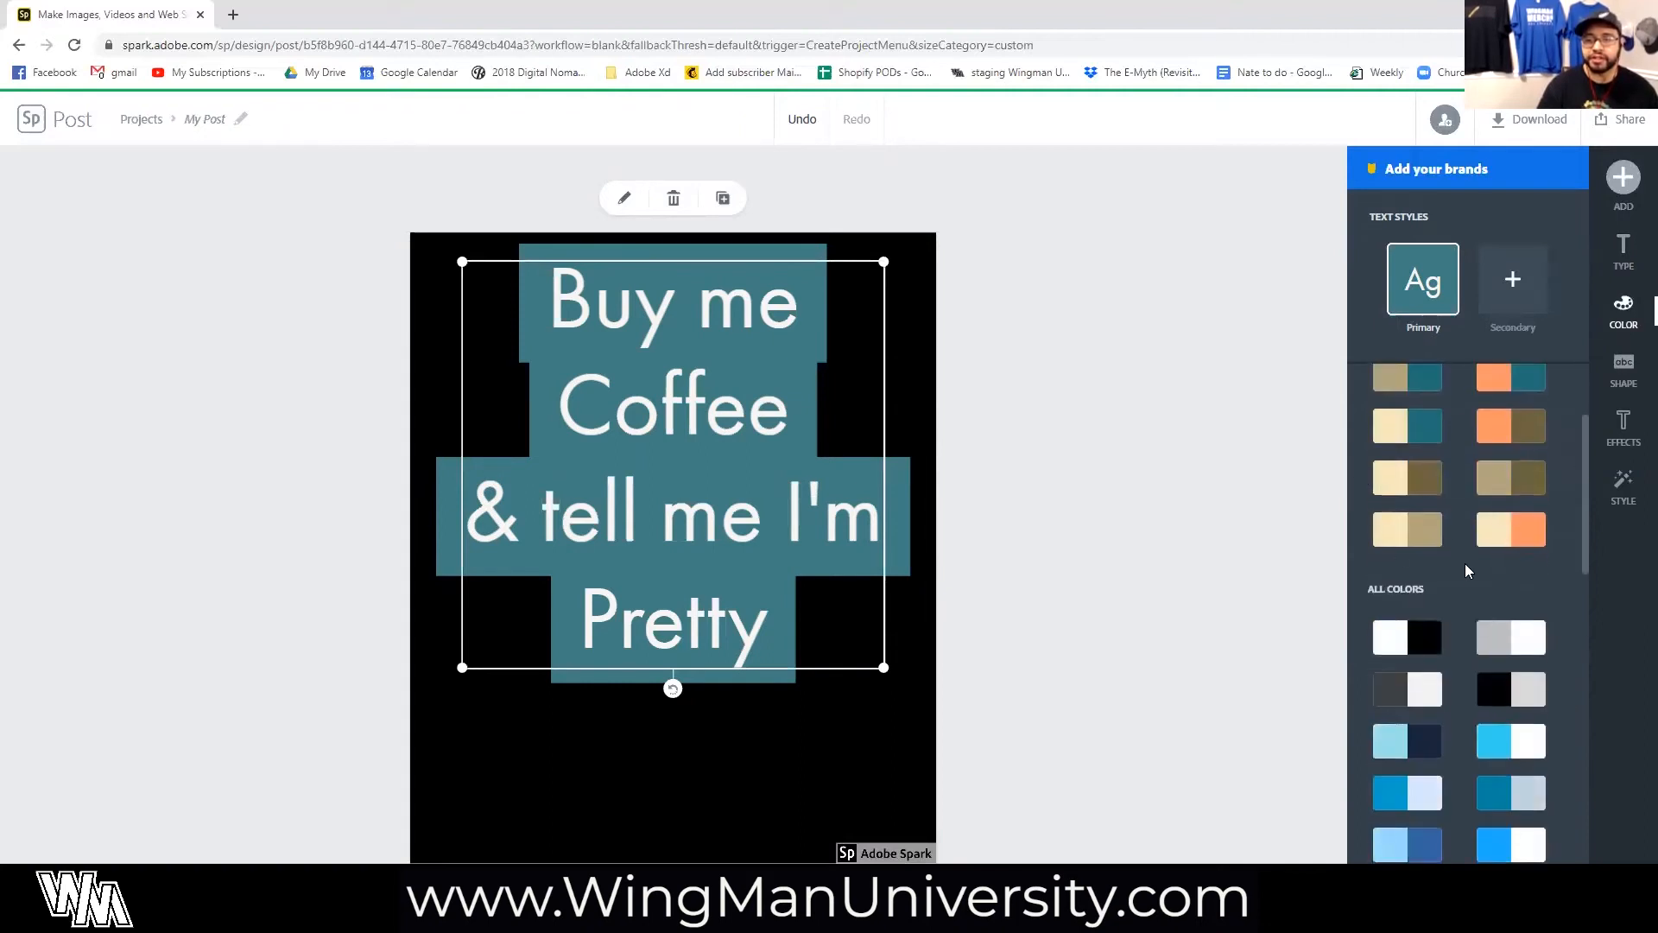
scroll(1466, 568, "down", 10)
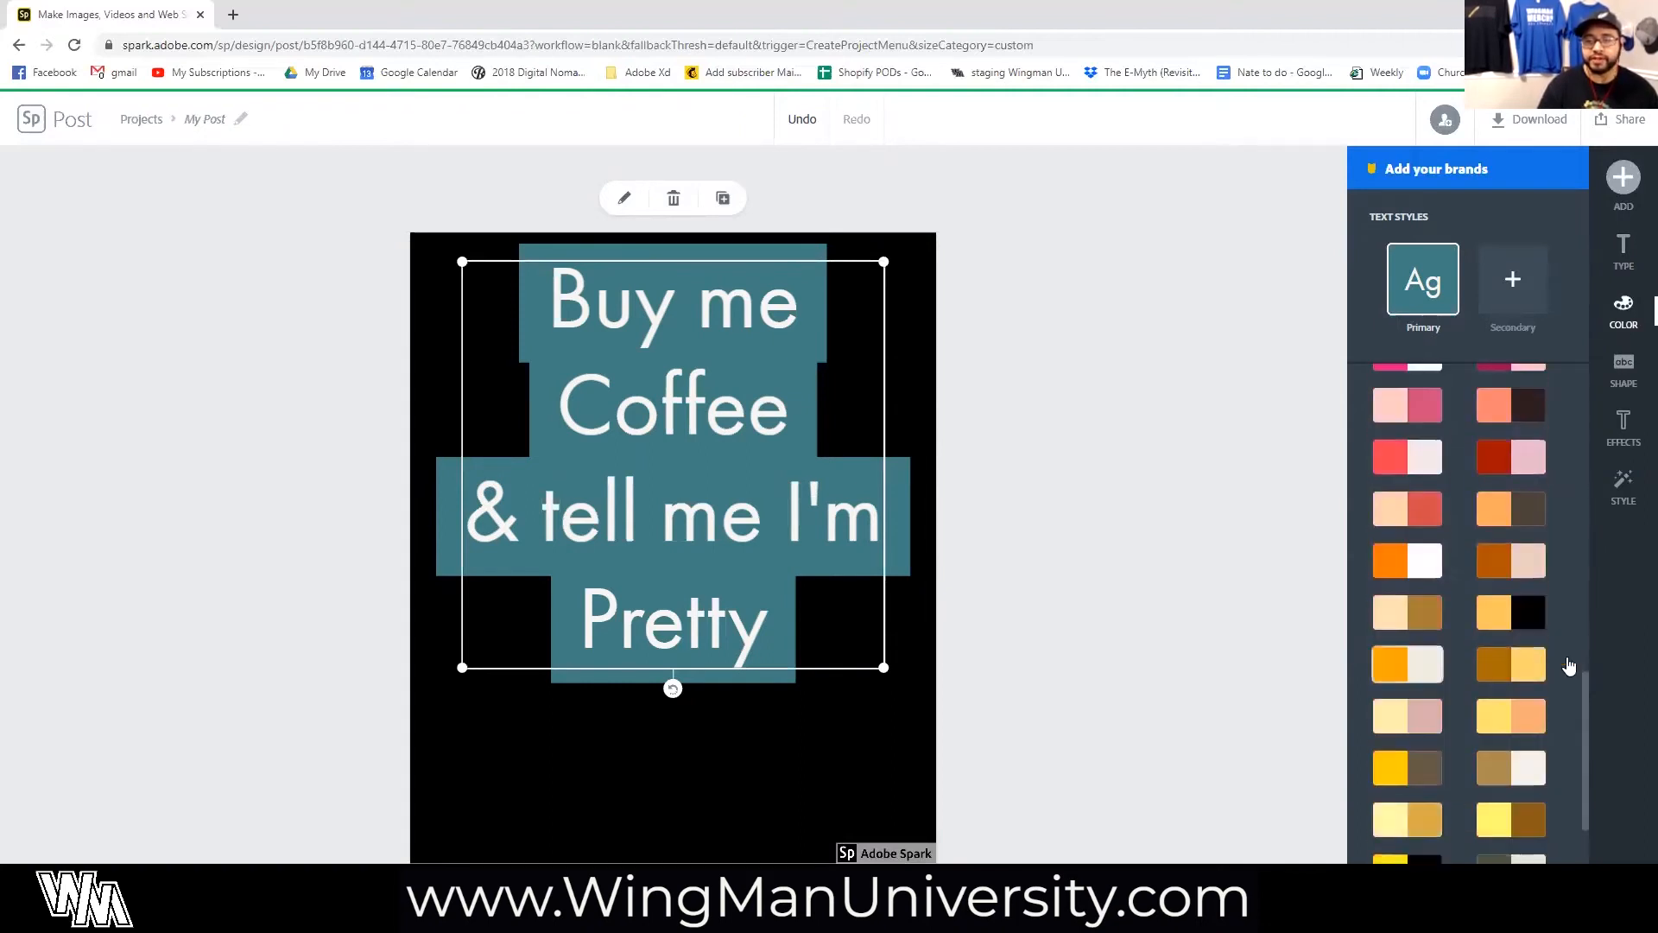
left_click(1517, 603)
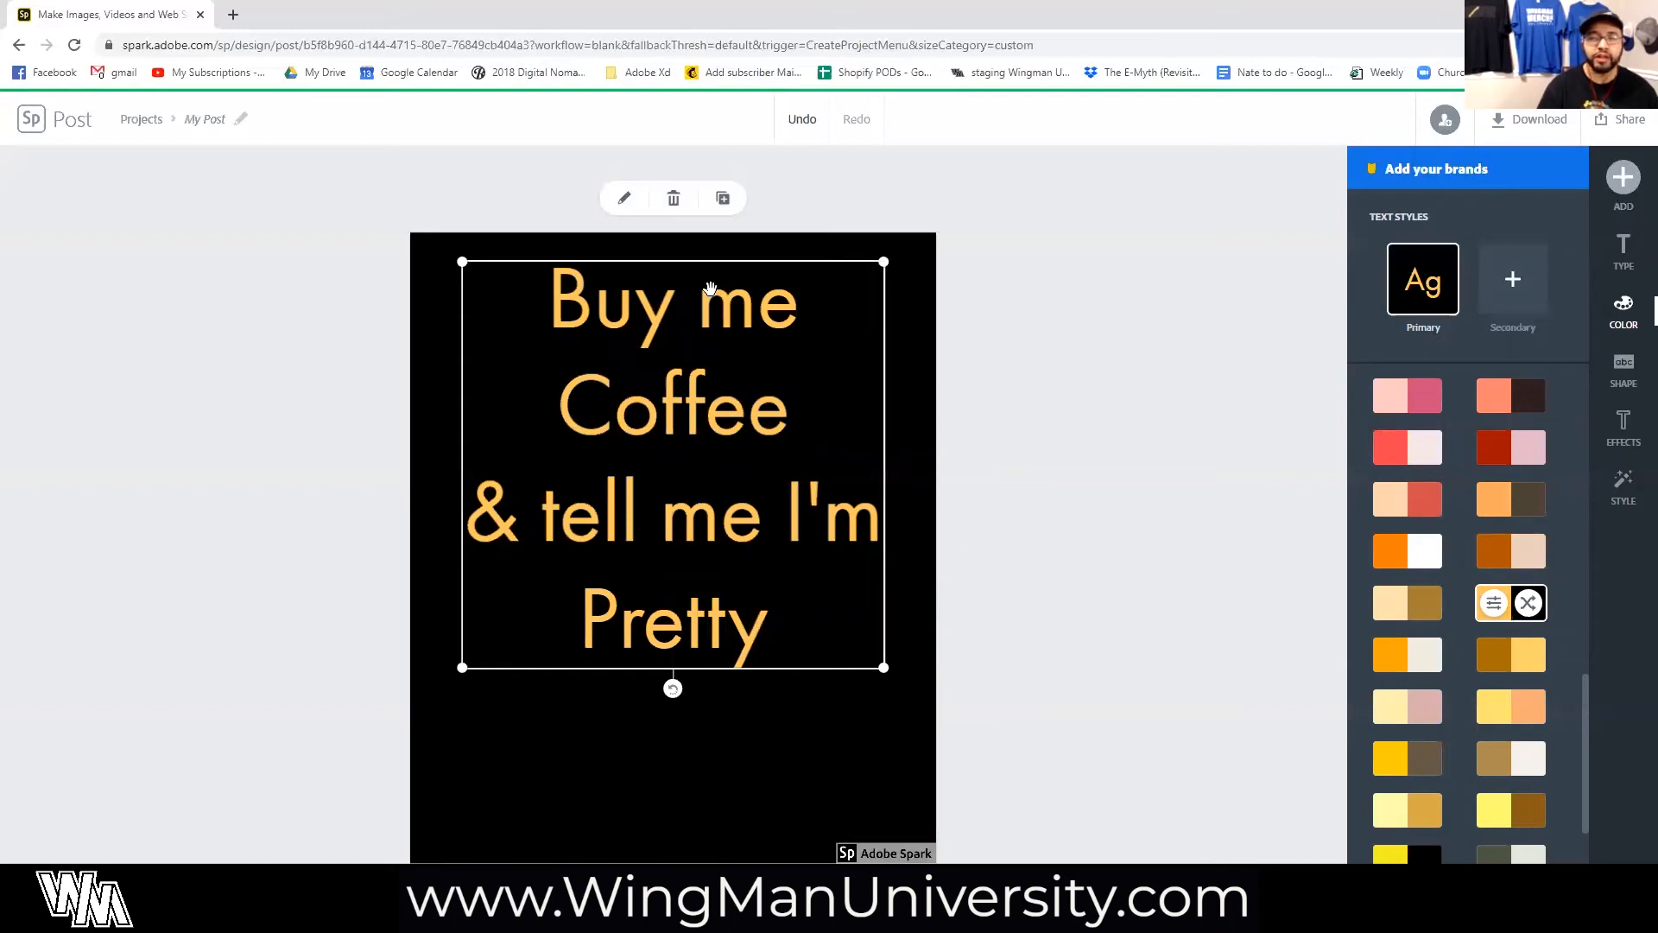
scroll(1498, 456, "up", 10)
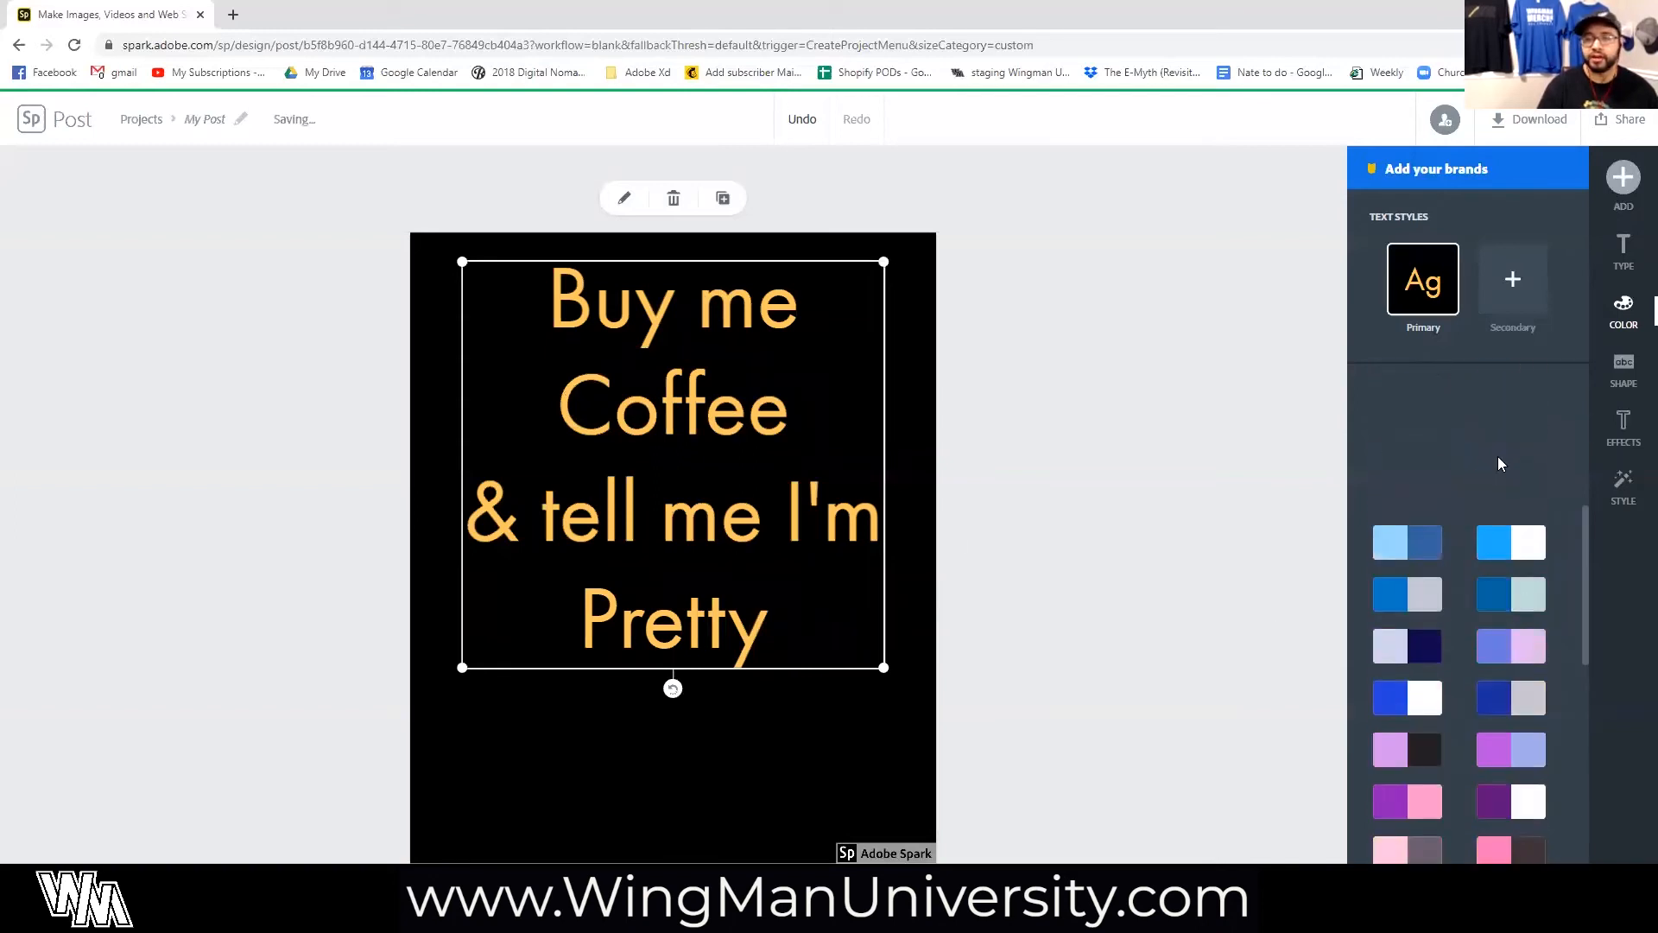
Remove the backing shape behind the text and look through the available text effects.
left_click(1634, 377)
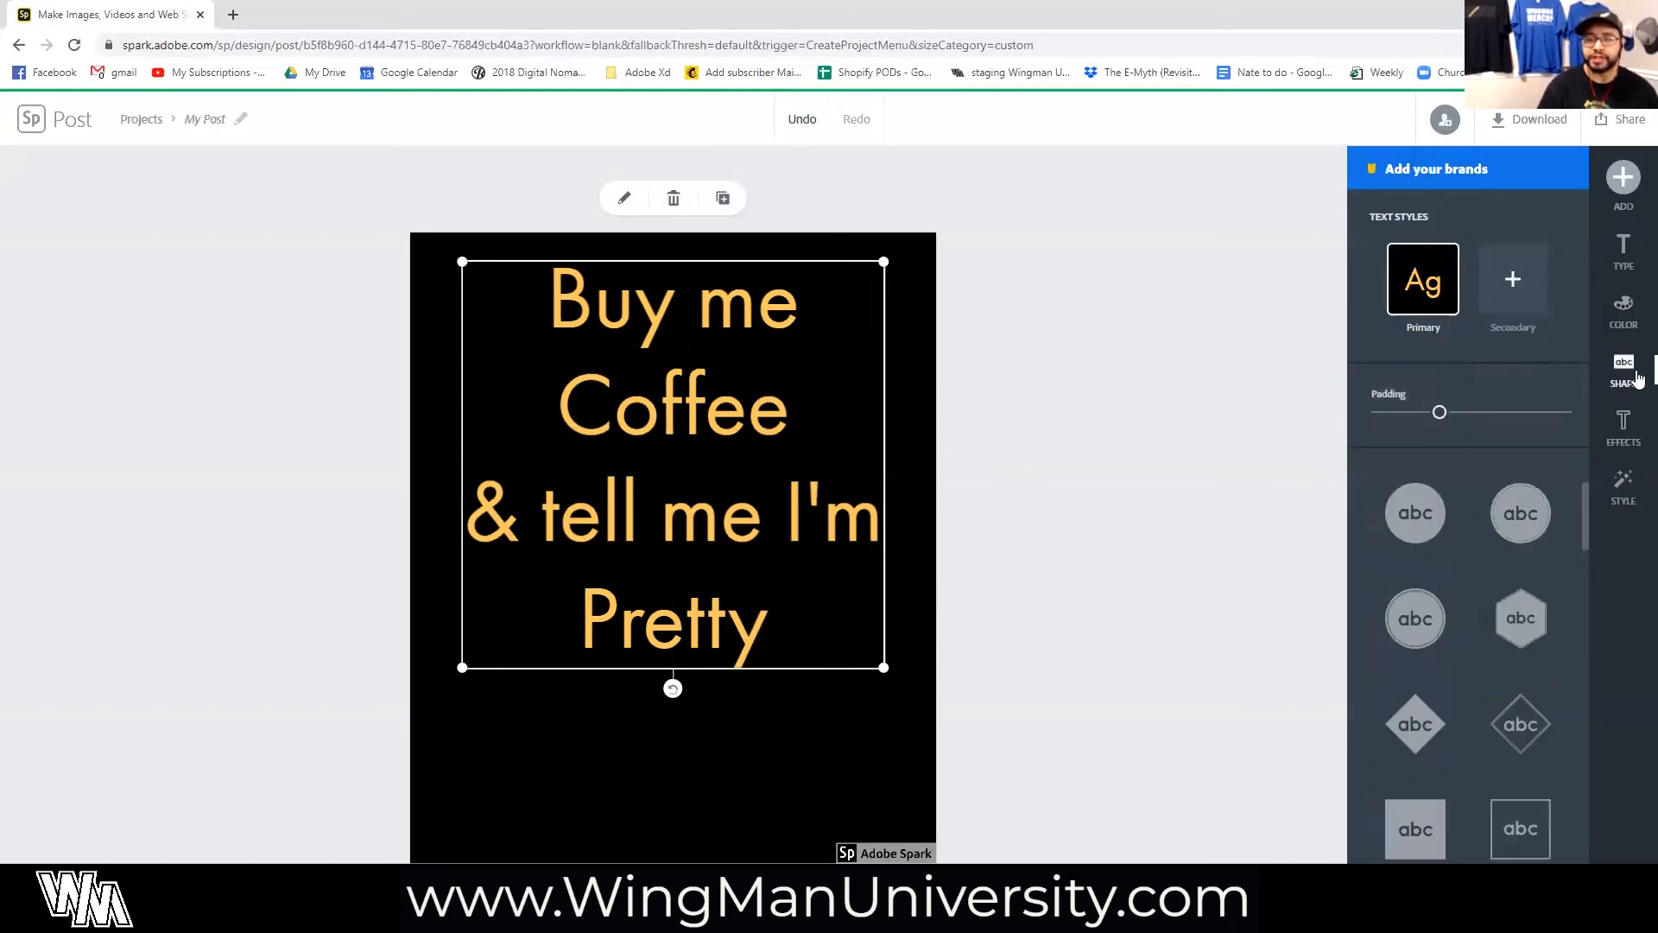
scroll(1468, 648, "up", 3)
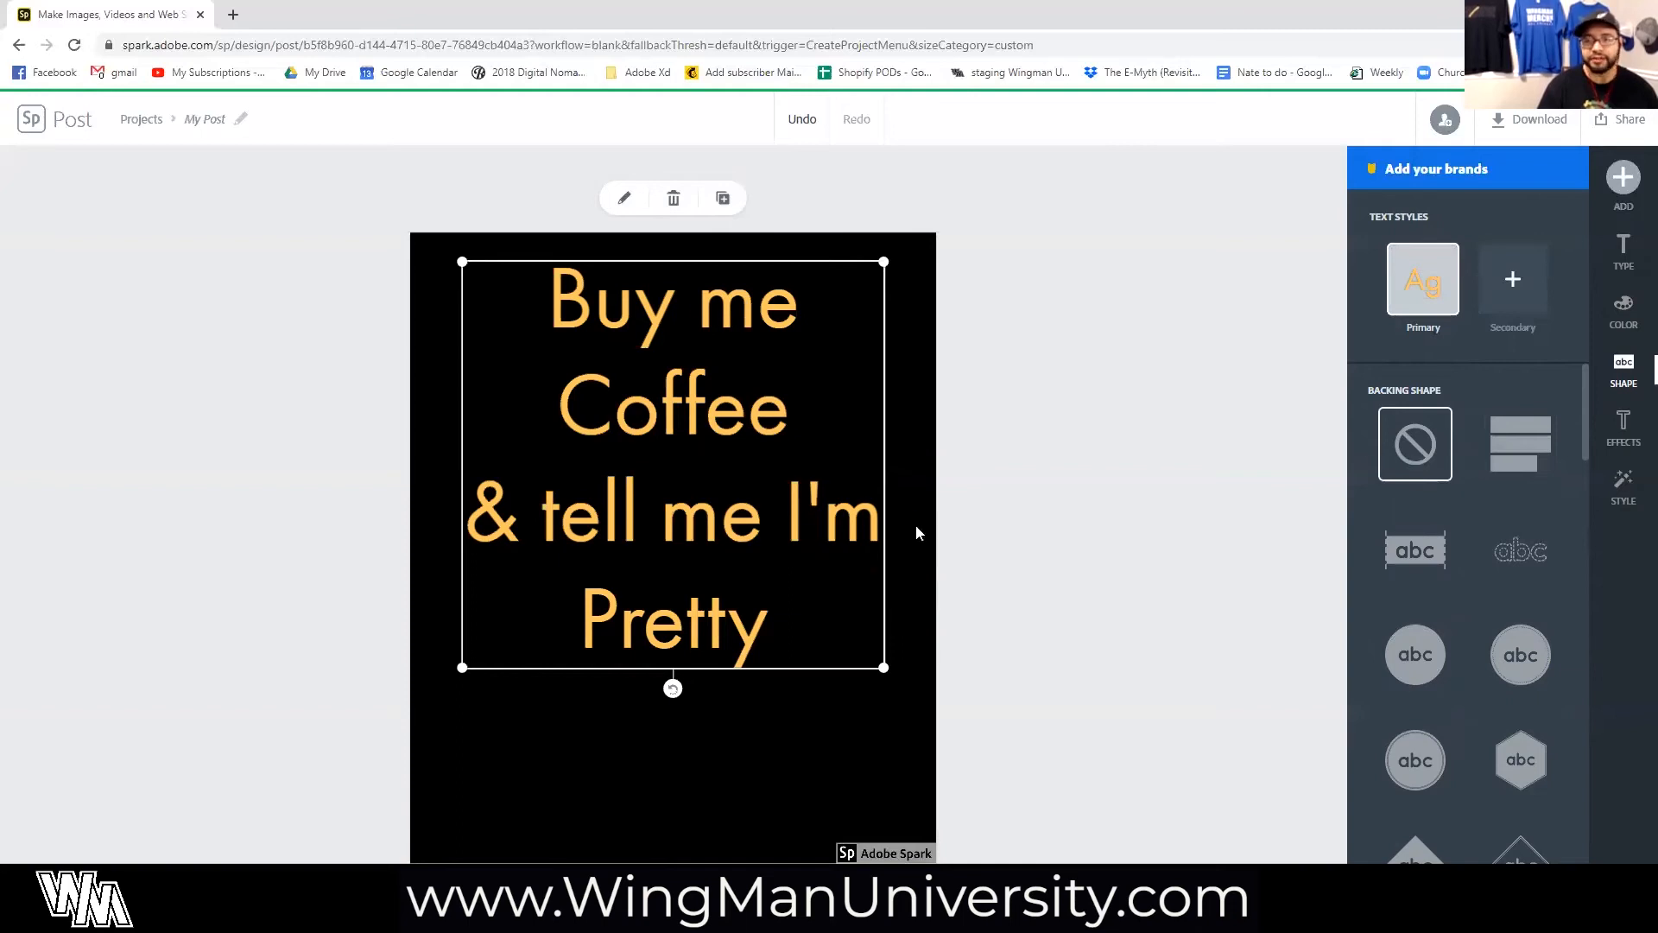
left_click(1624, 427)
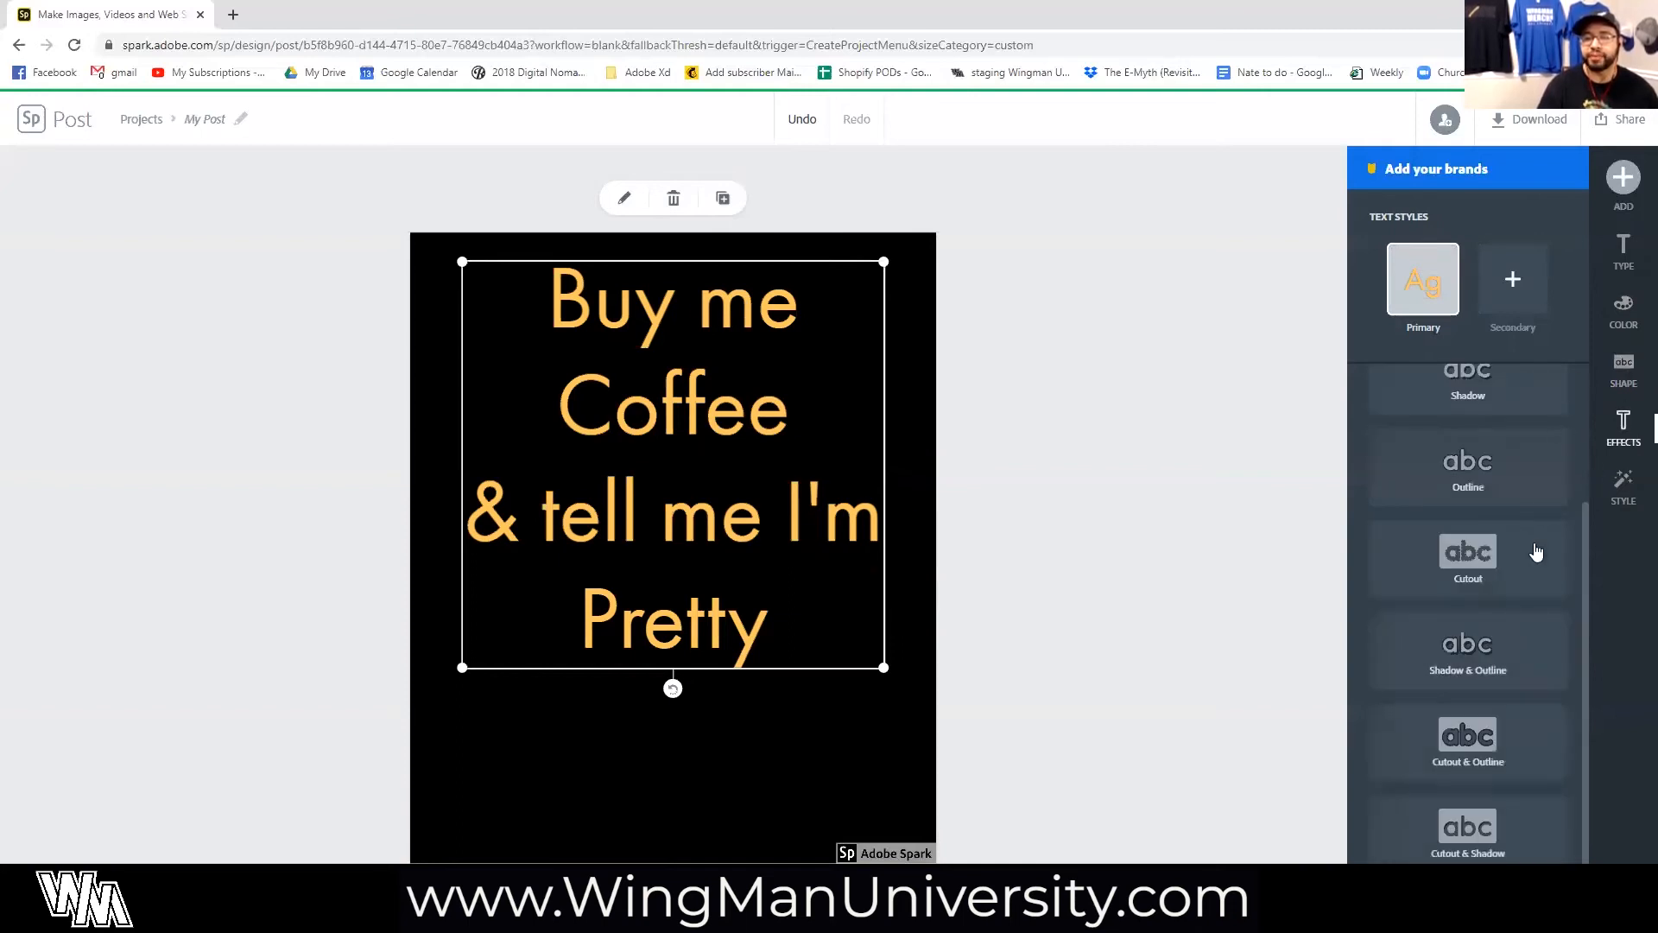
scroll(1512, 453, "up", 3)
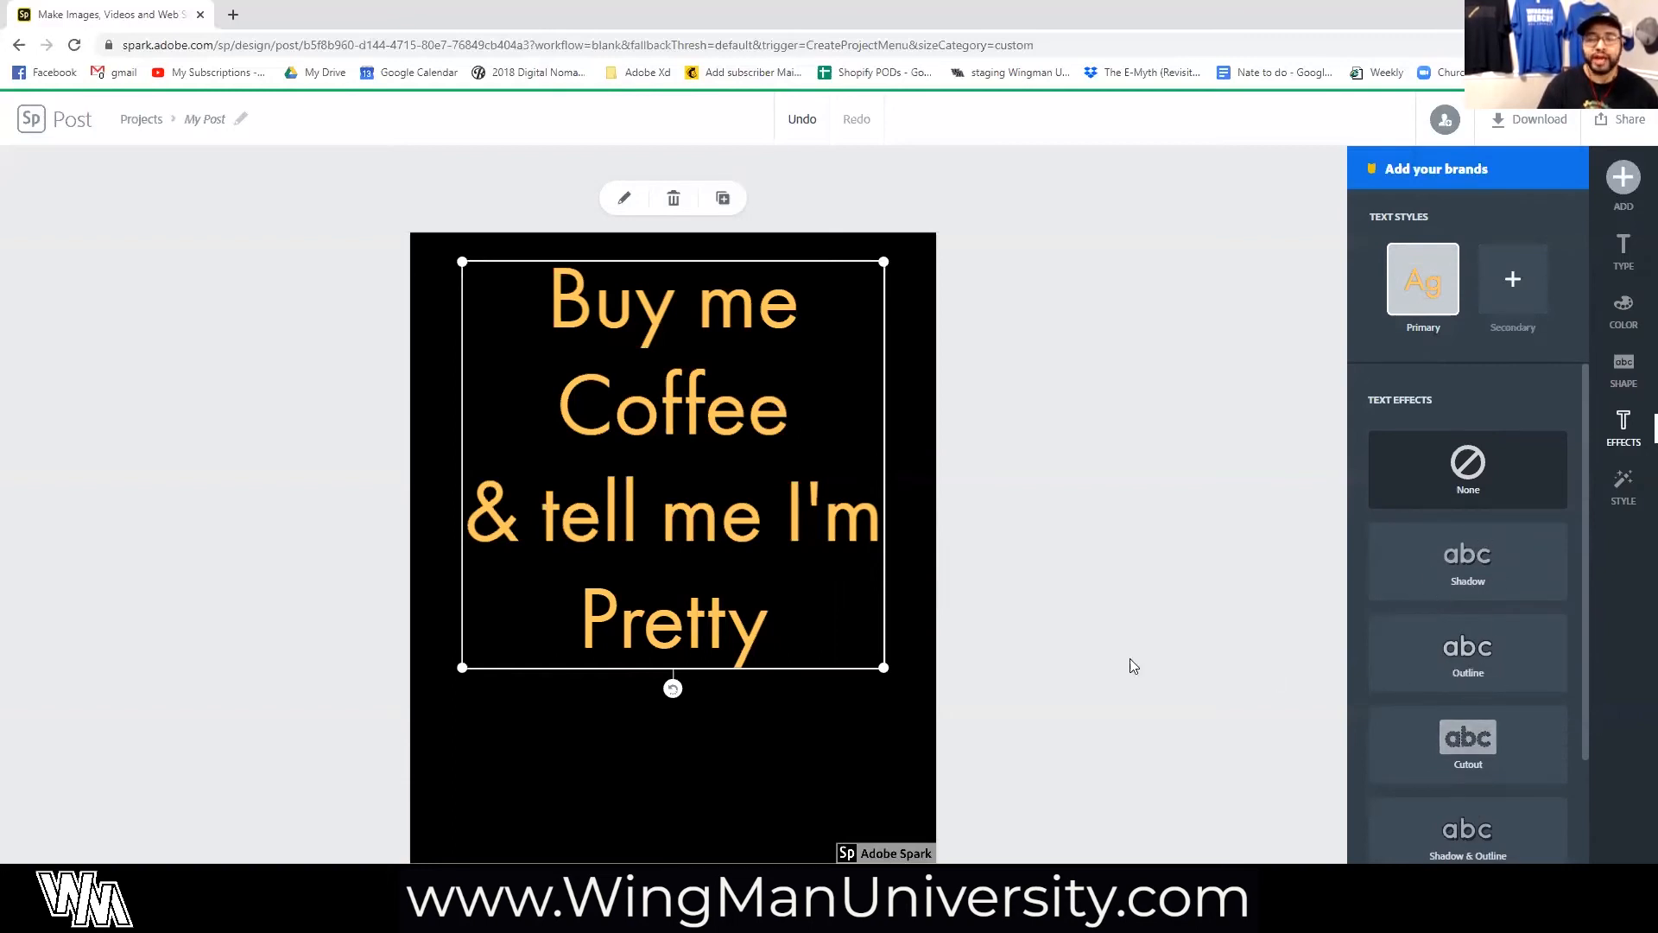
Cycle the style suggestions for the text block to the dark-gold, multi-line Monoton look.
left_click(1625, 486)
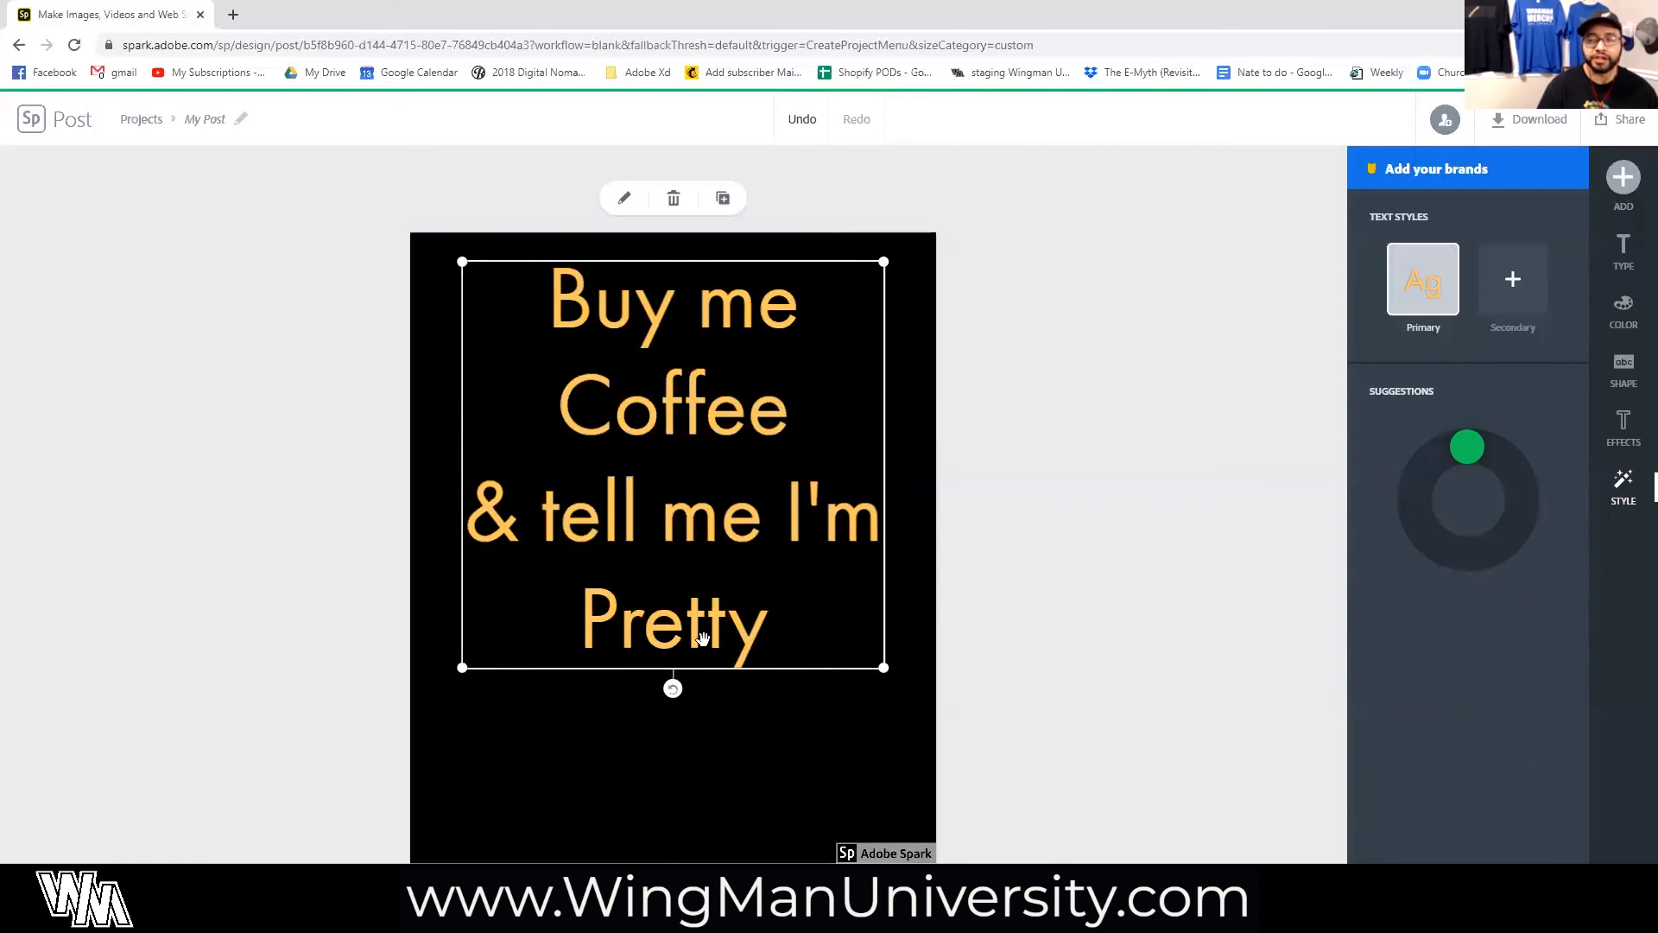
left_click_drag(1461, 452, 1430, 485)
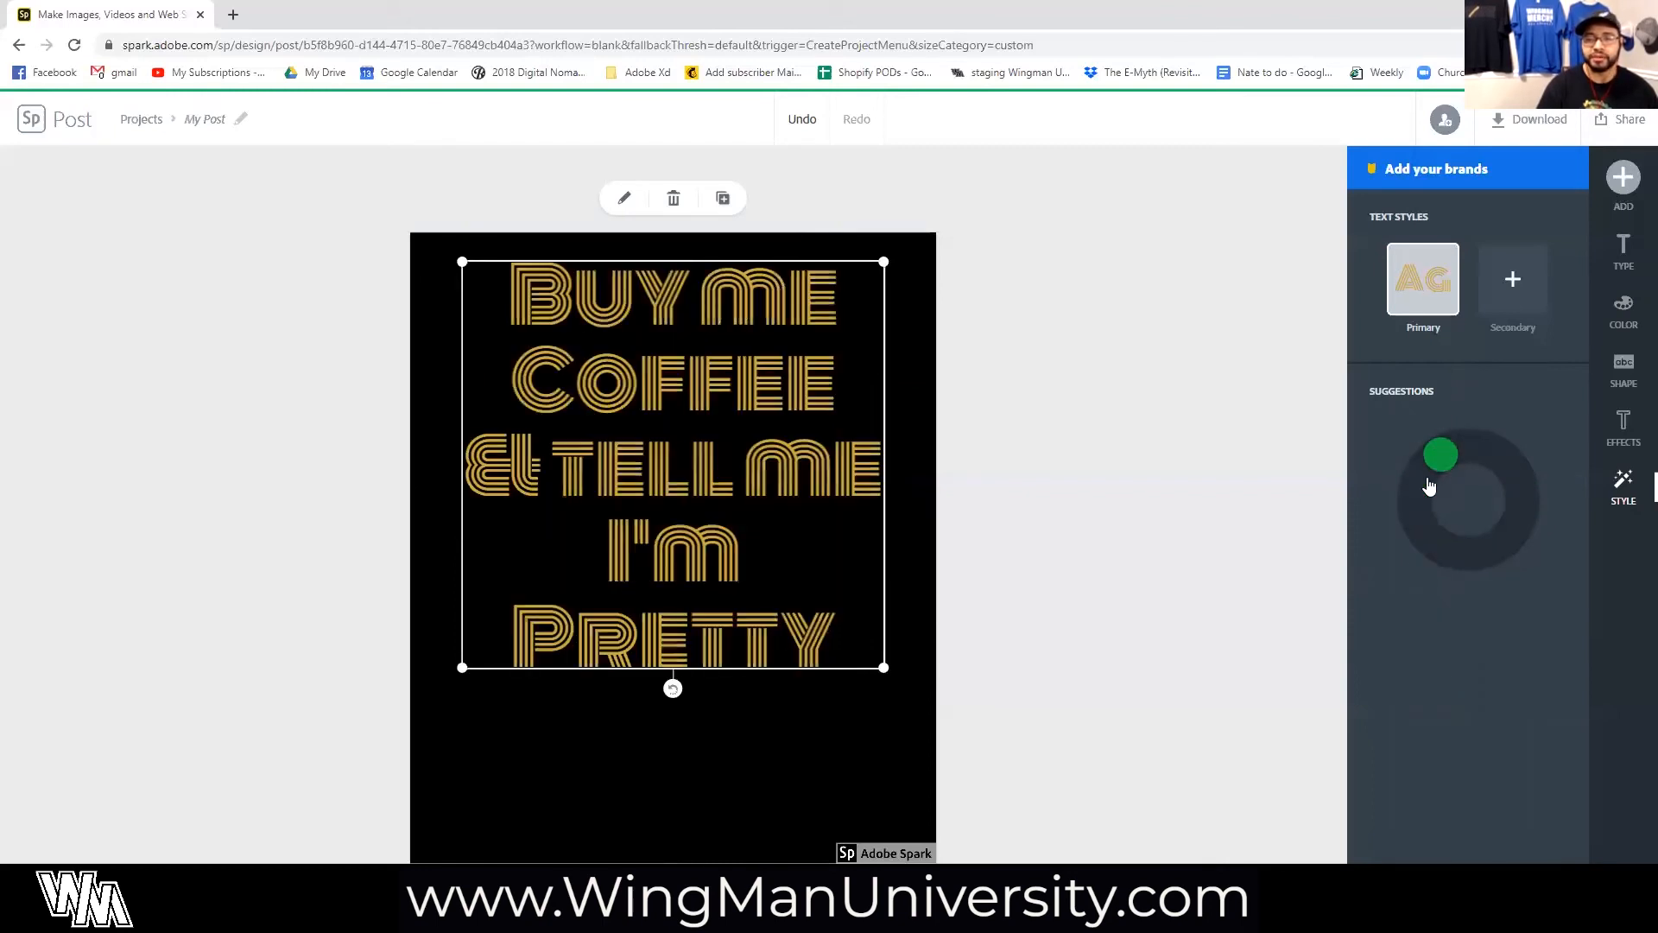
left_click(944, 499)
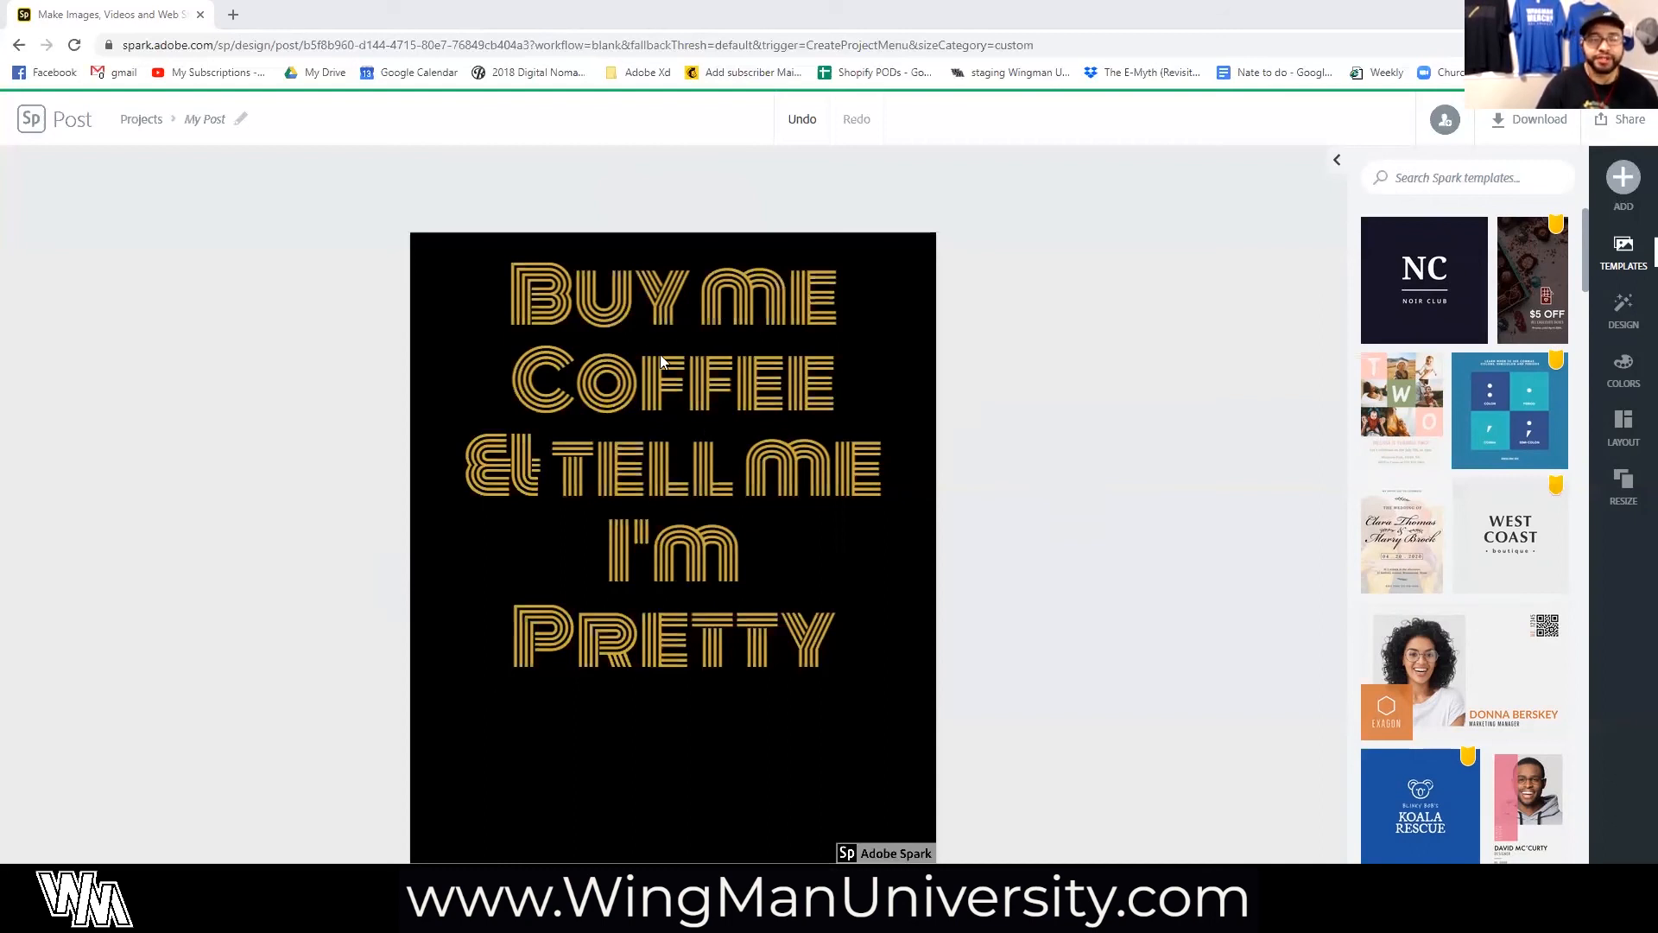
Change the font of the whole text block to Bebas Neue Regular.
left_click(705, 469)
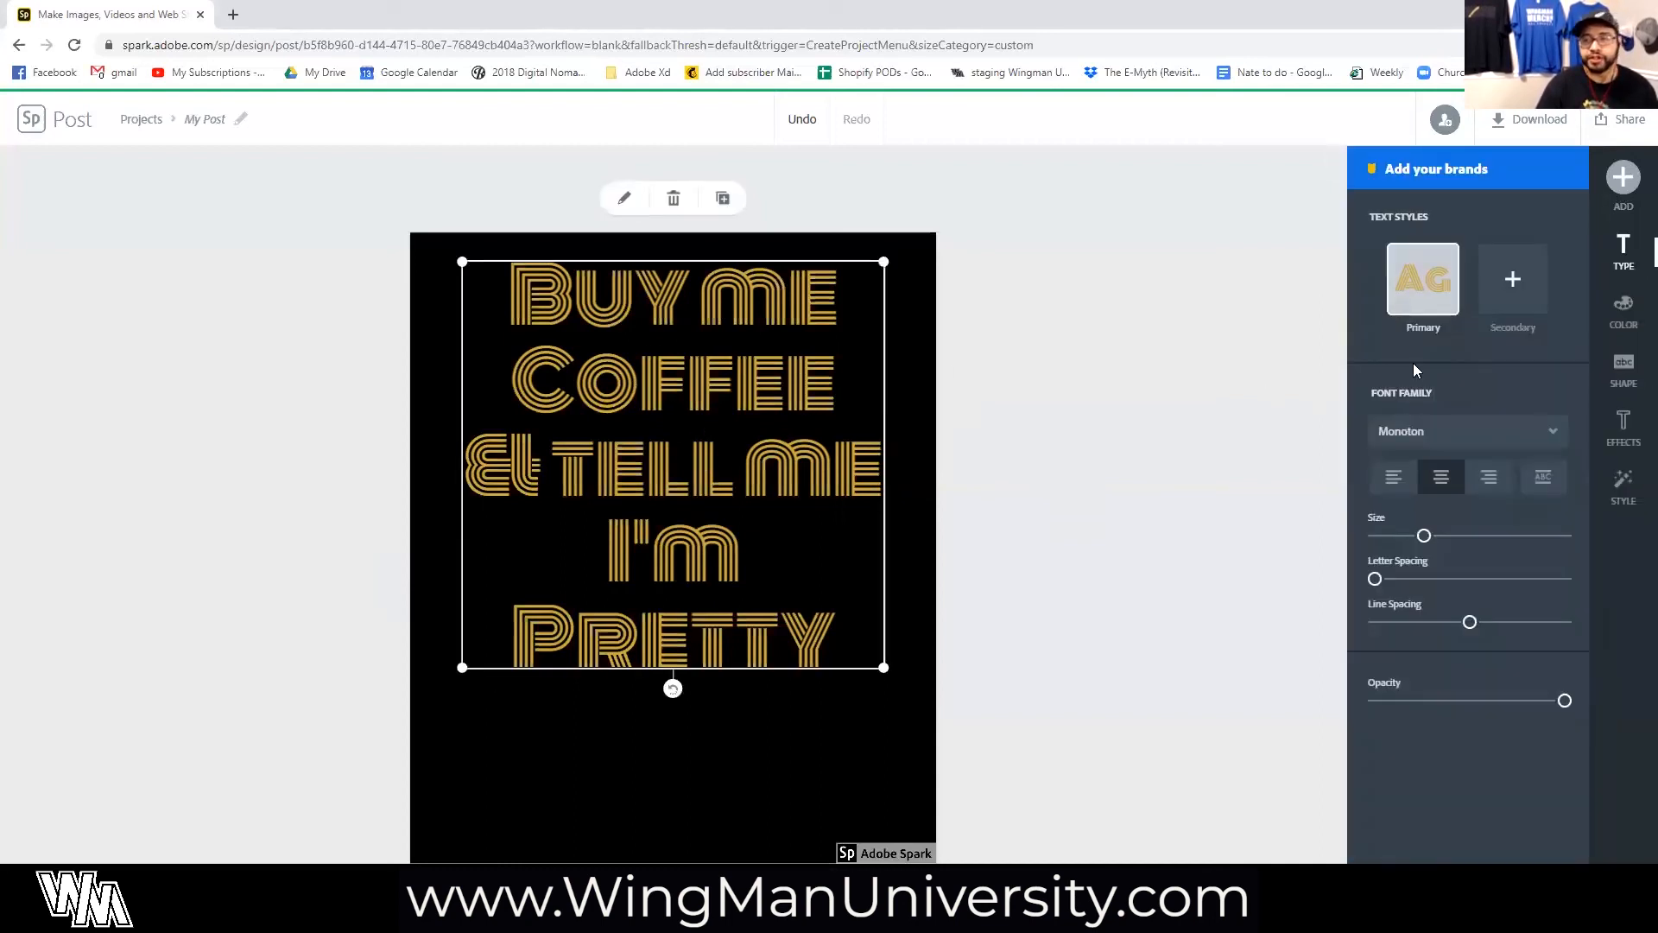
left_click(1473, 429)
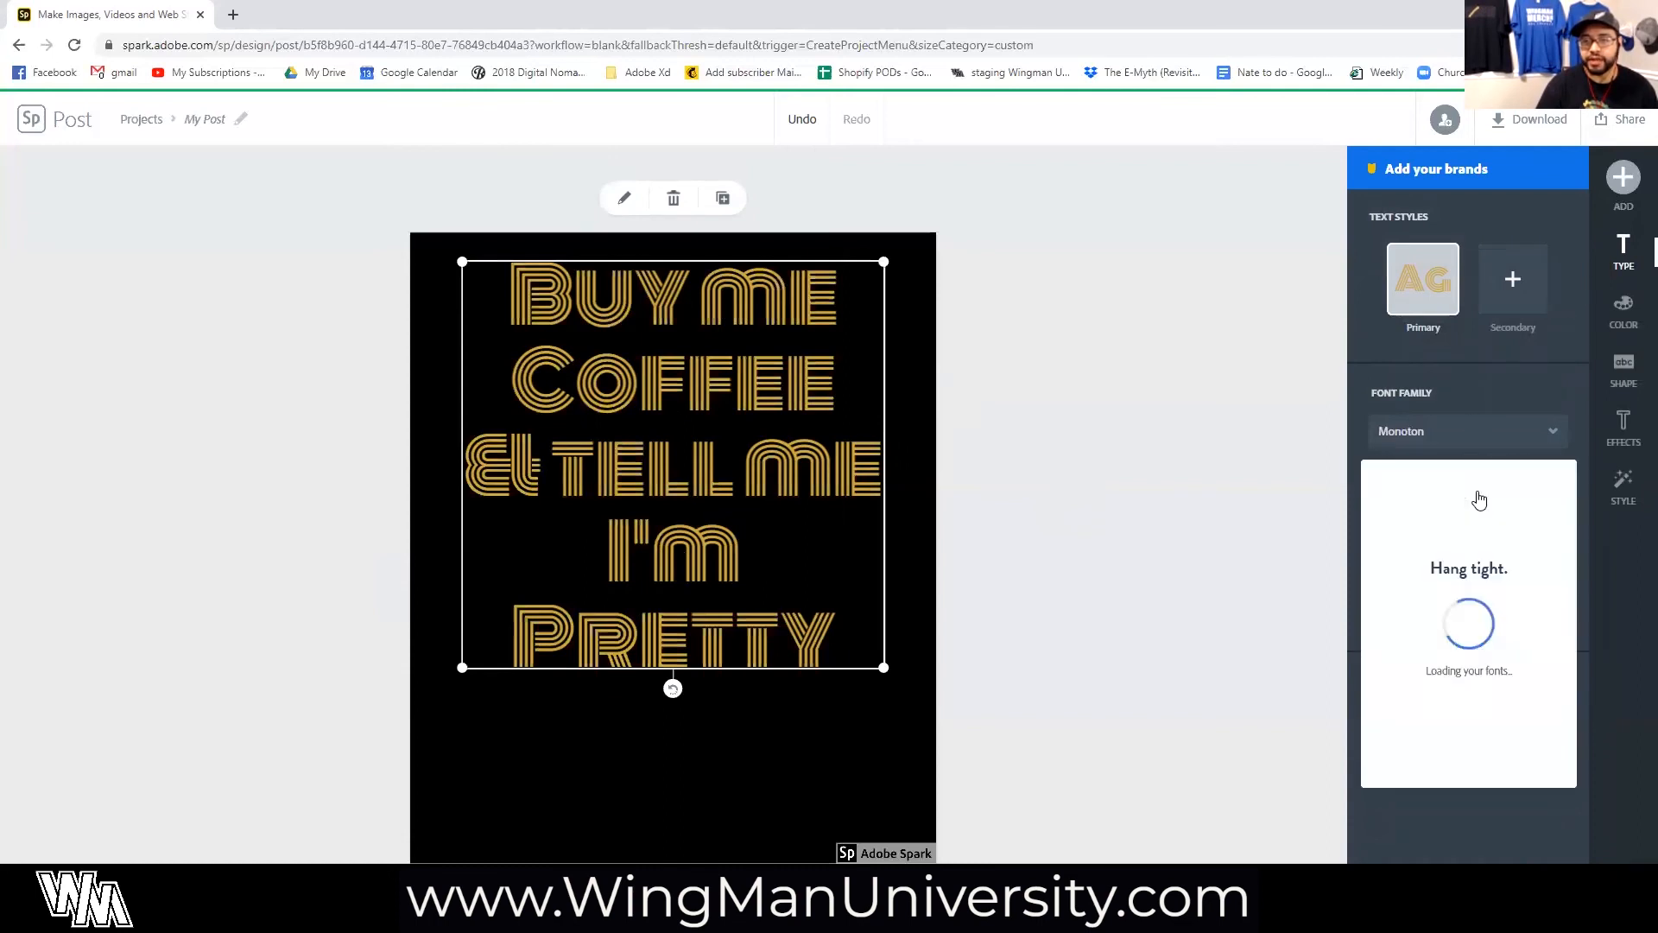
scroll(1491, 544, "down", 5)
scroll(1497, 518, "up", 3)
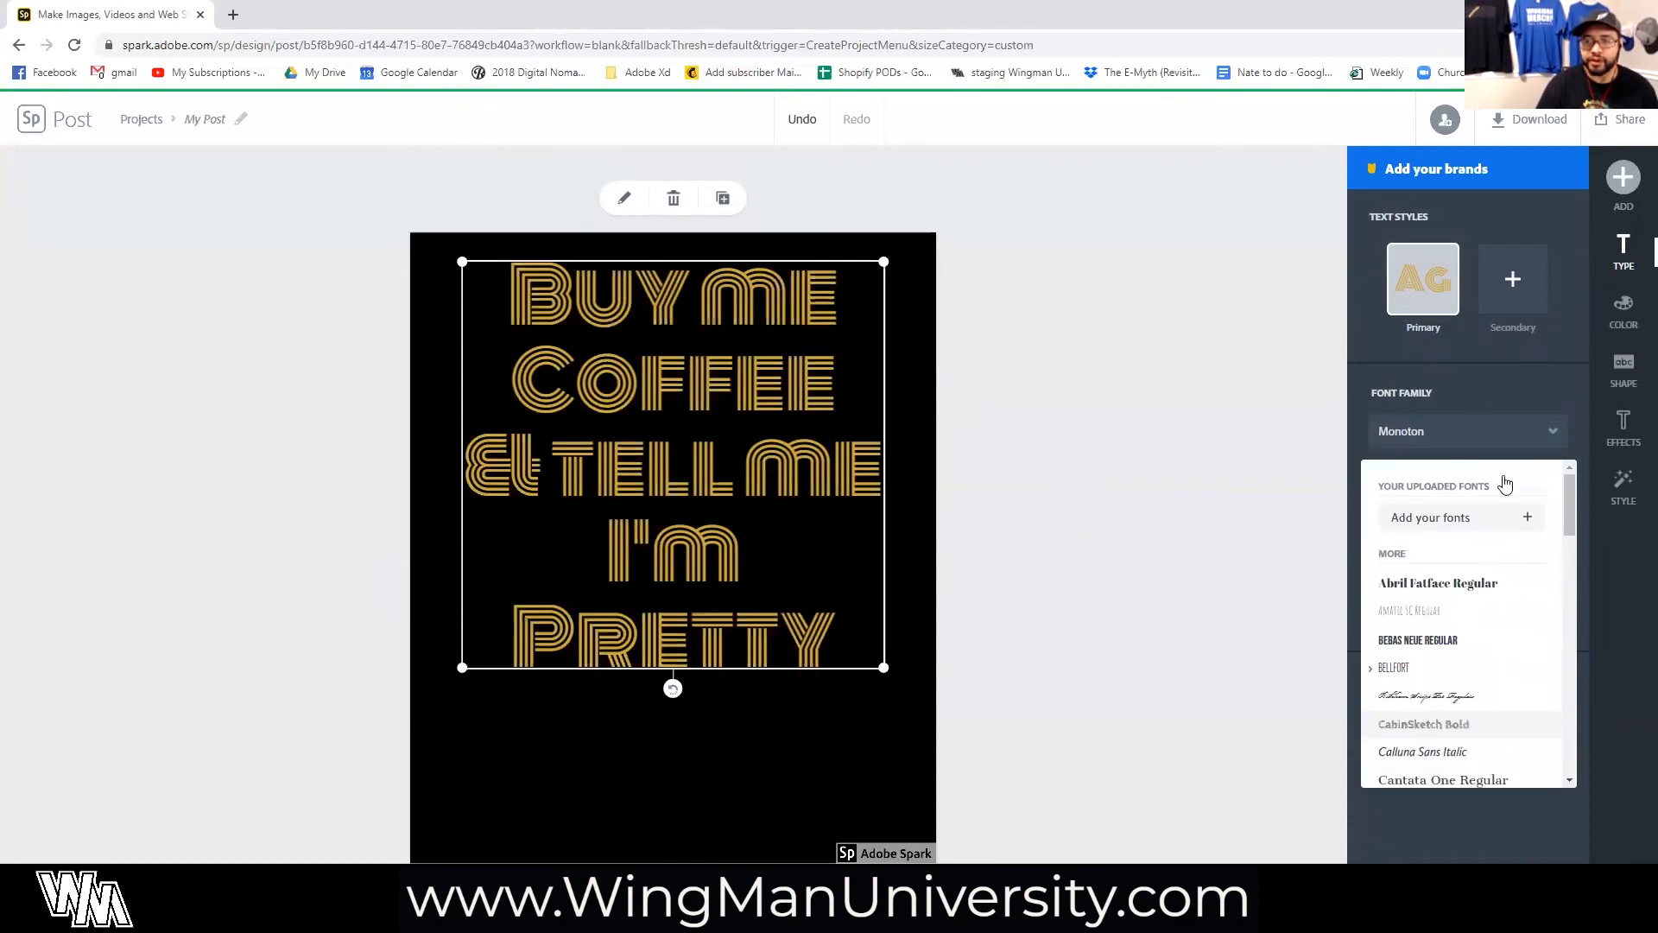
left_click(1439, 641)
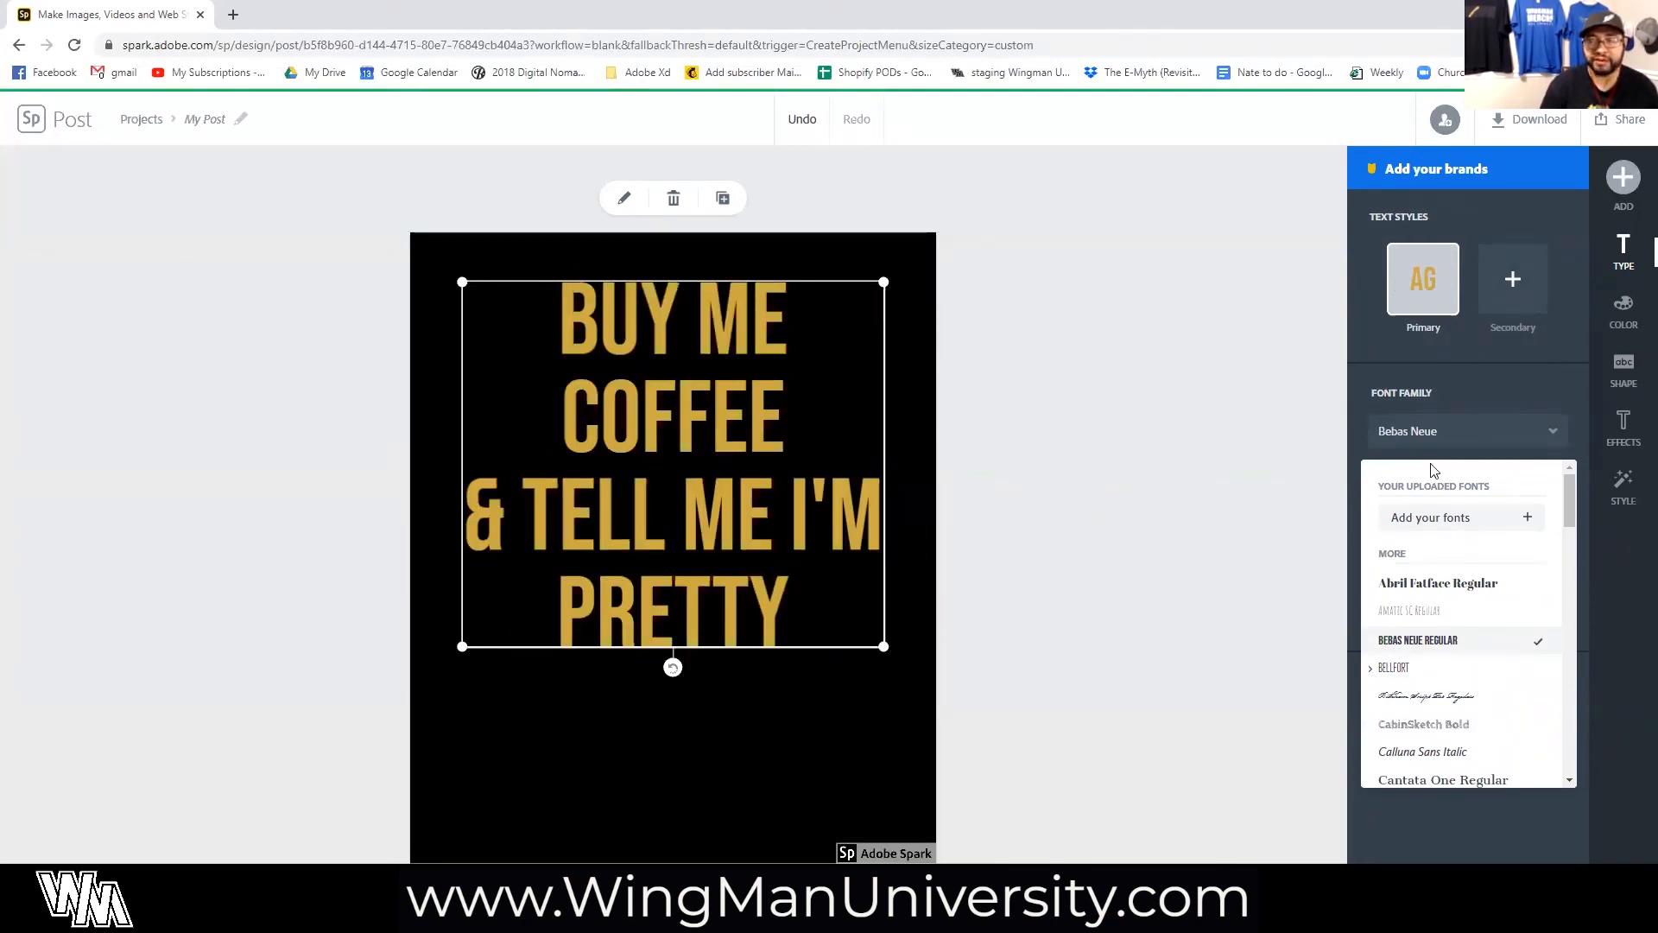
Apply a secondary text style to the word "Pretty" only, keeping "Buy" in the primary style.
left_click(1513, 279)
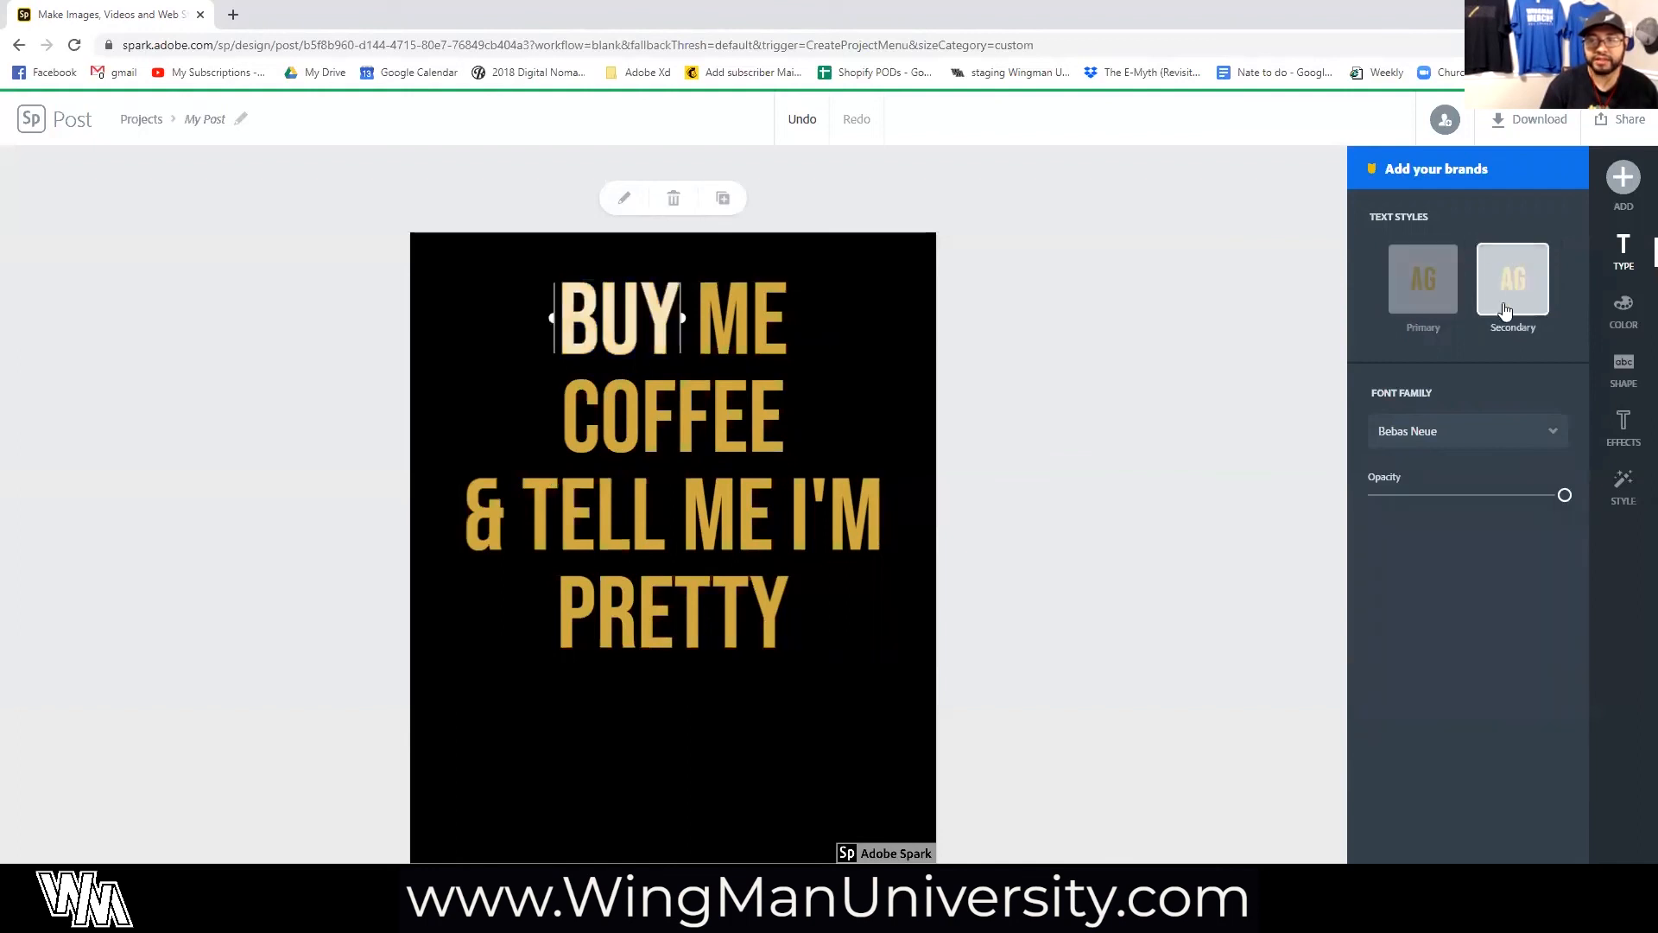
left_click(627, 594)
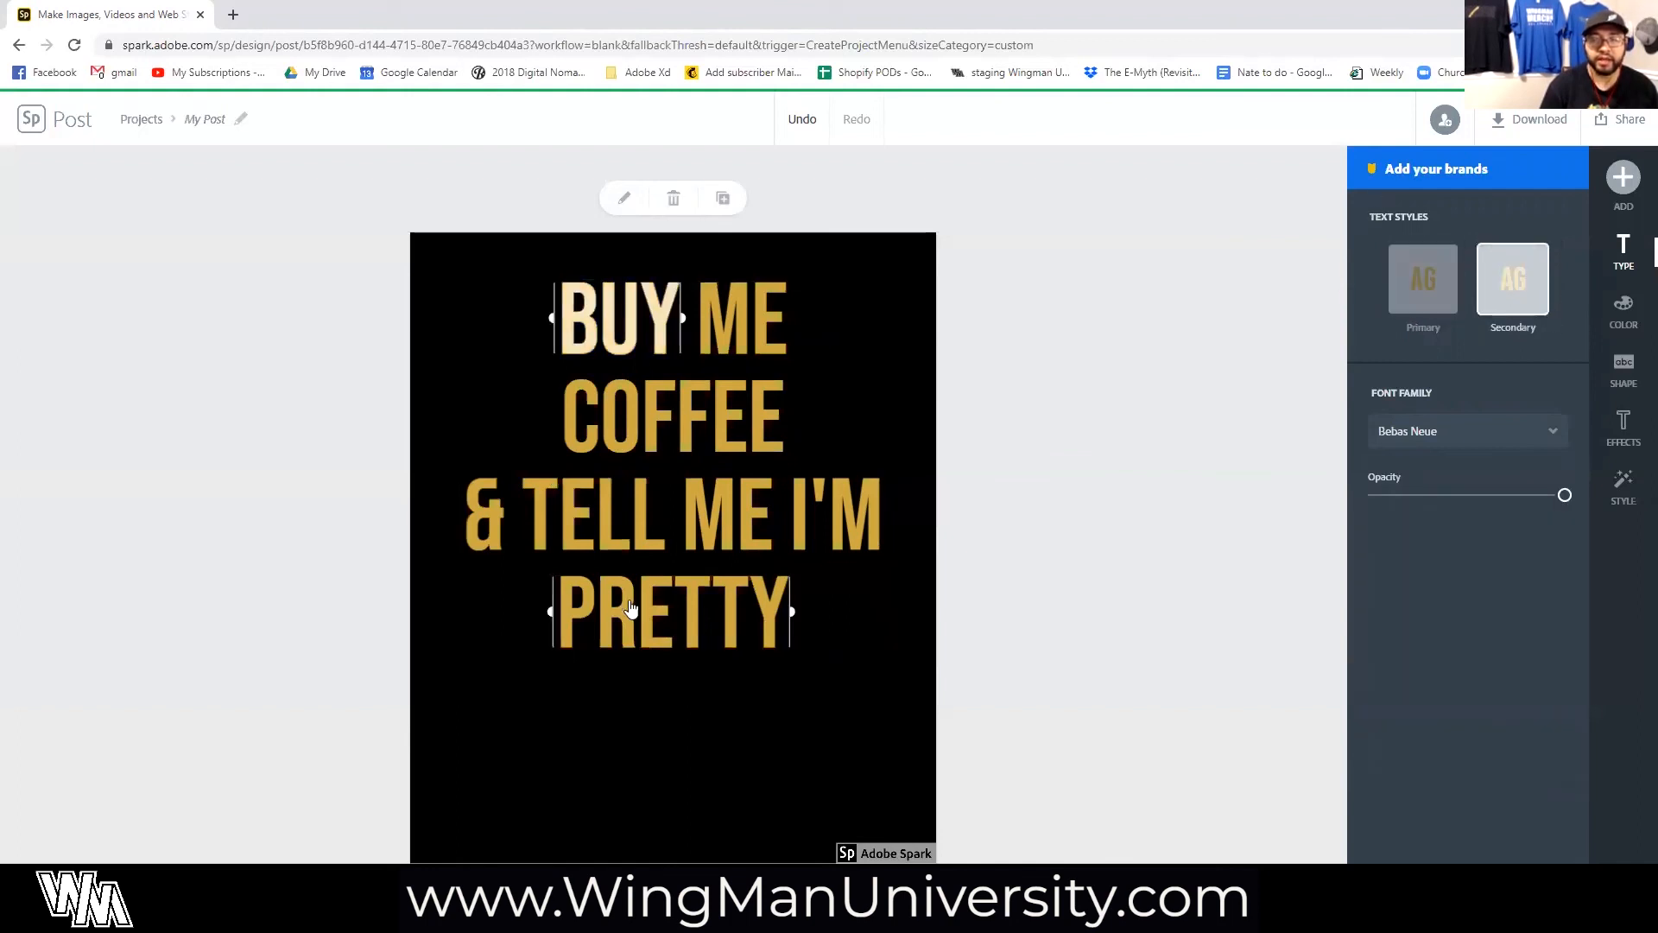
left_click(632, 337)
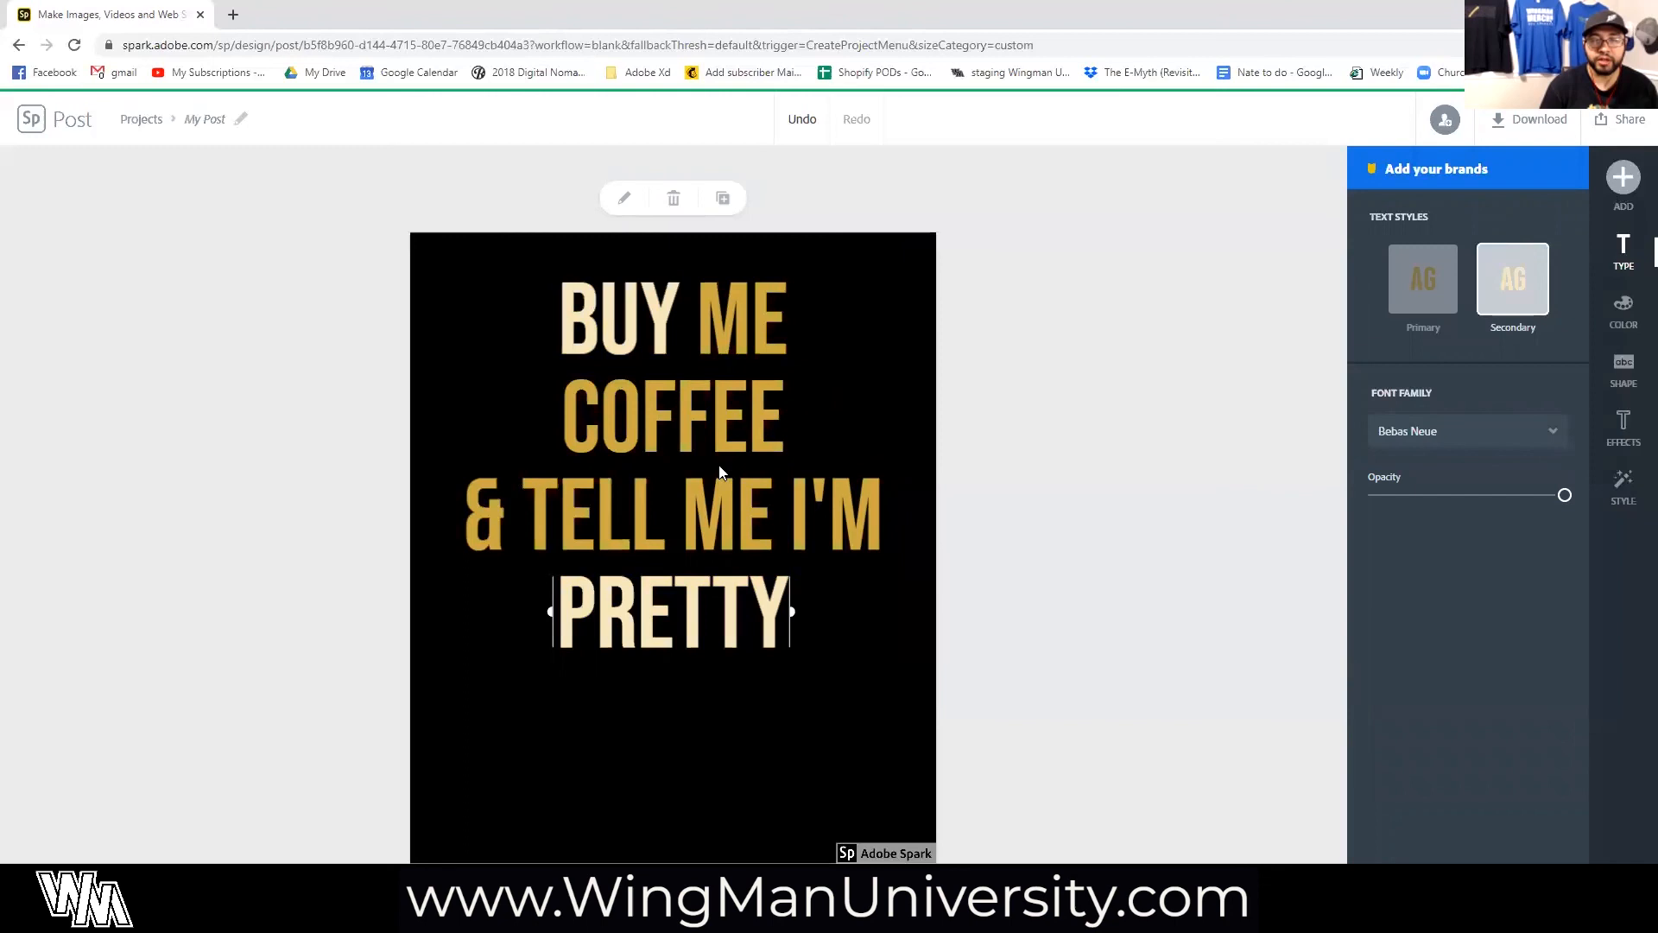
Set the secondary style's font for the word "Pretty" to Bickham Script.
left_click(1510, 438)
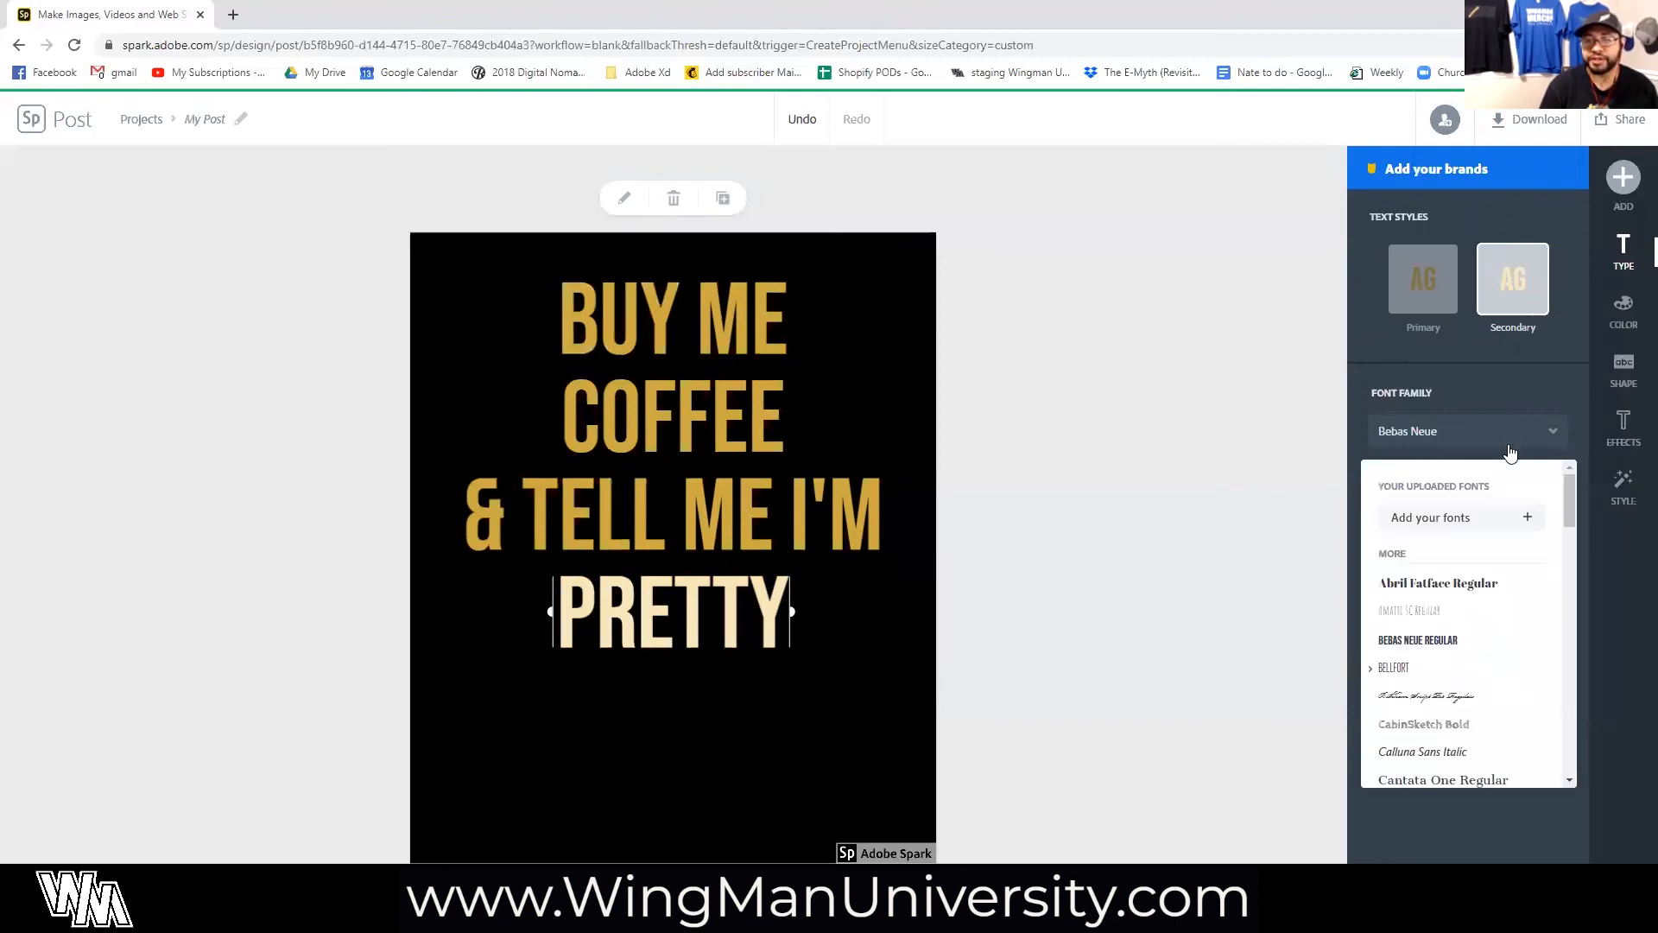
left_click(1470, 698)
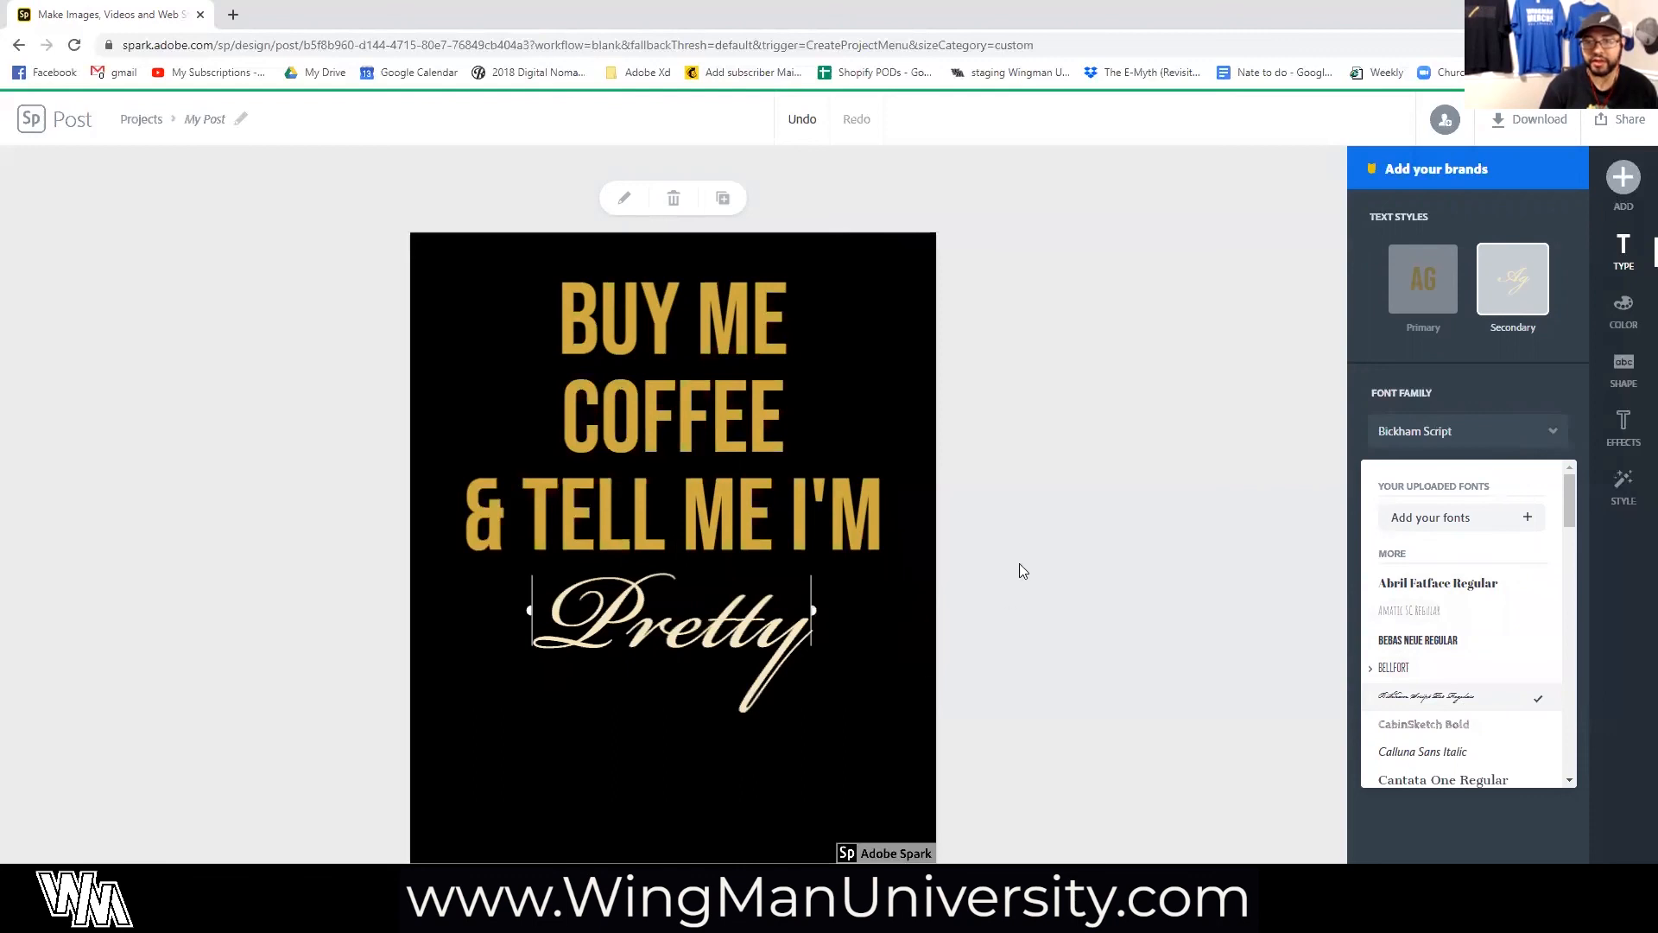
left_click(1092, 485)
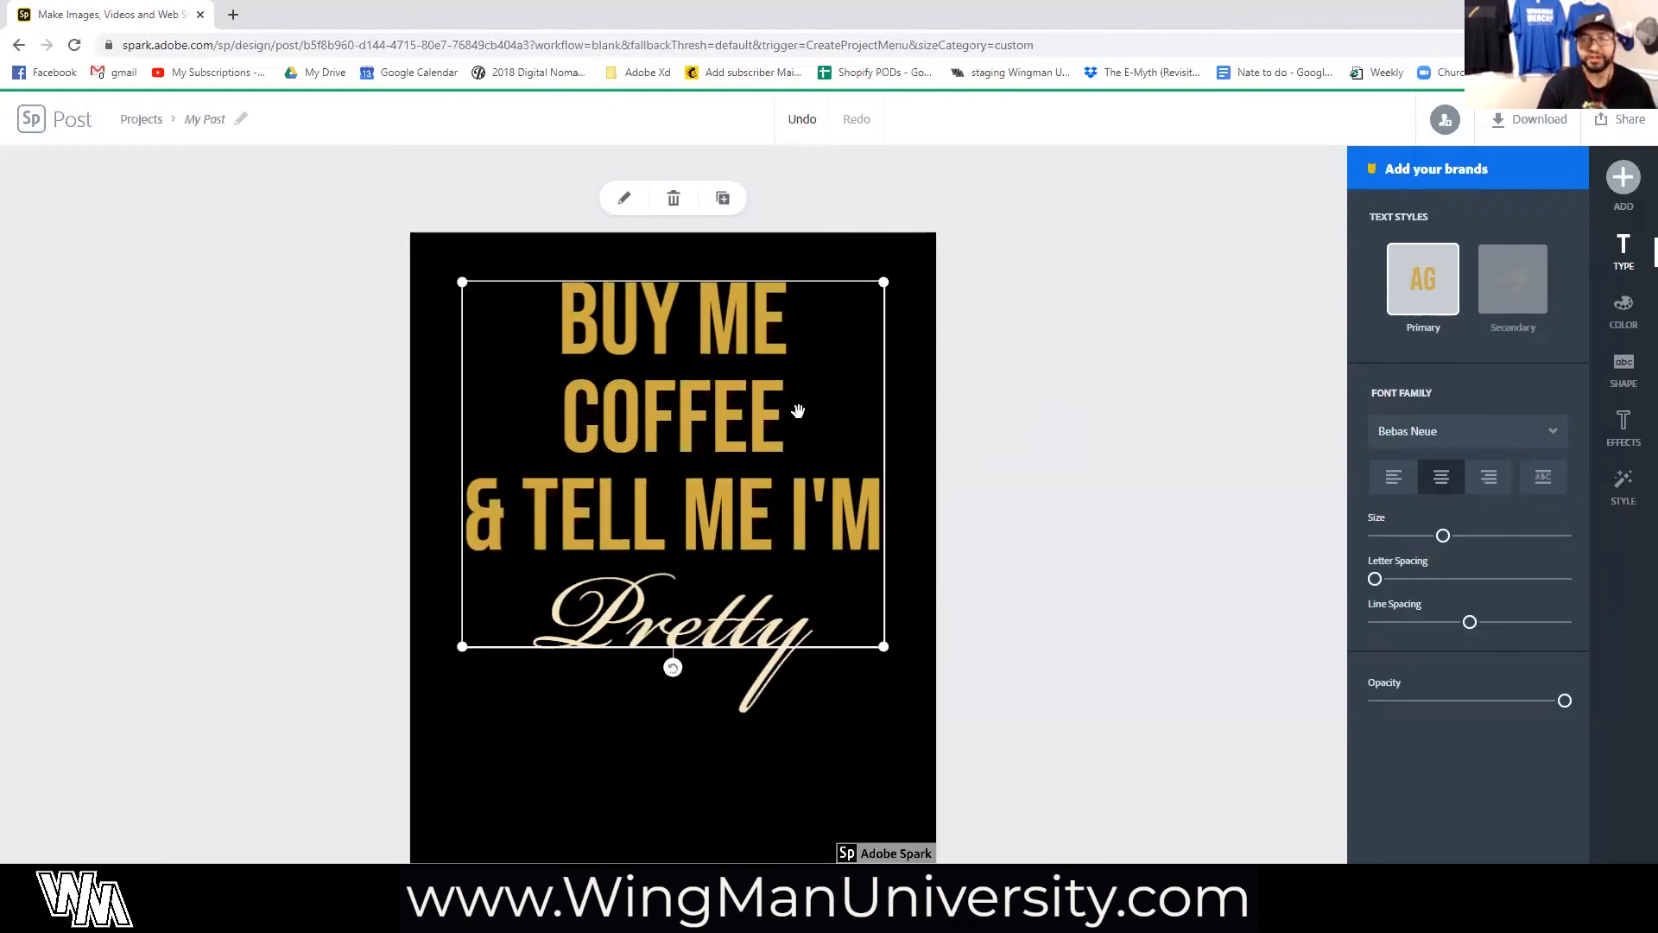